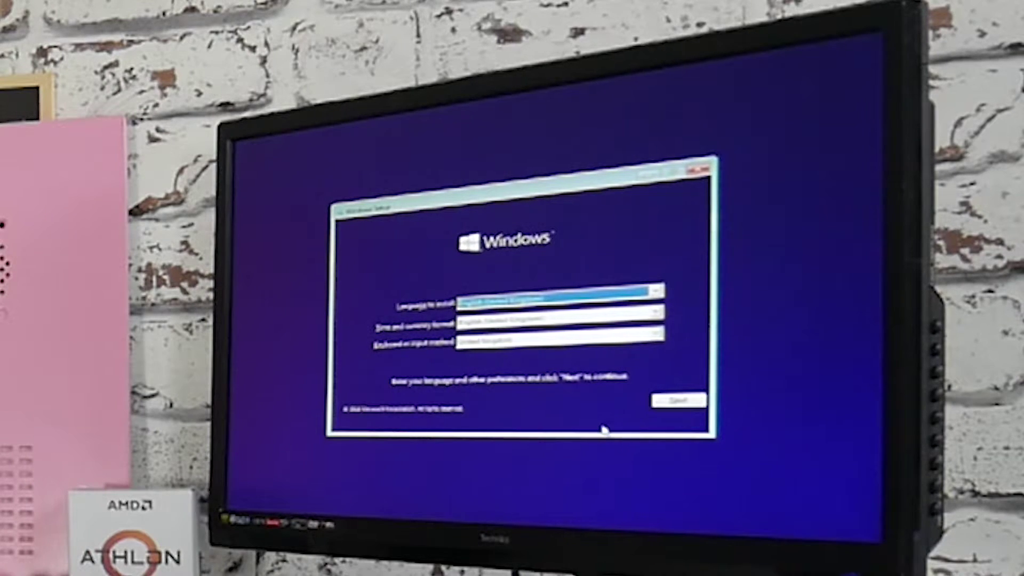
Step: Start installing Windows 10 Pro, accept the licence terms and choose Custom: Install Windows only
{"action": "left_click", "coordinate": [677, 404]}
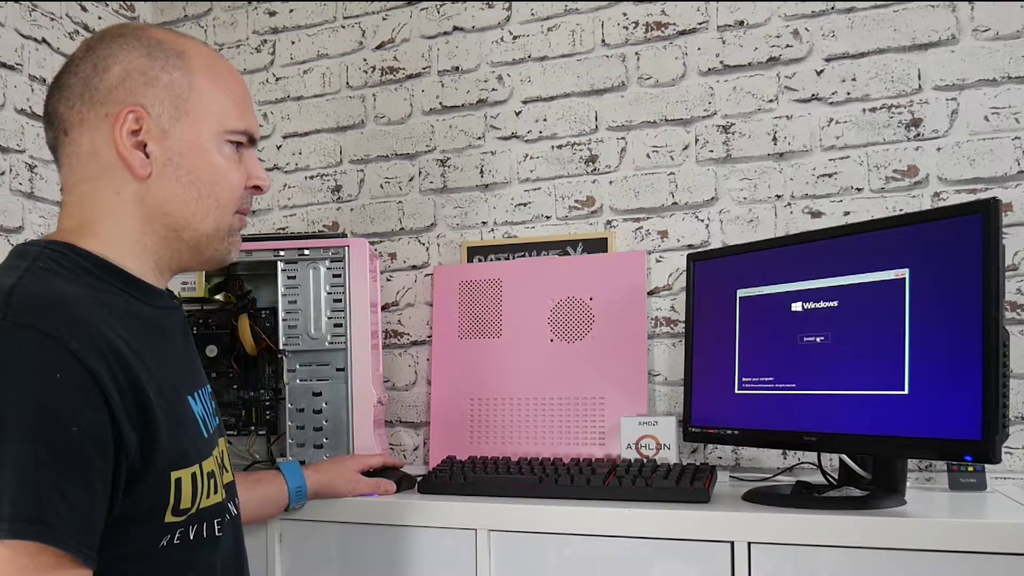
{"action": "left_click", "coordinate": [817, 338]}
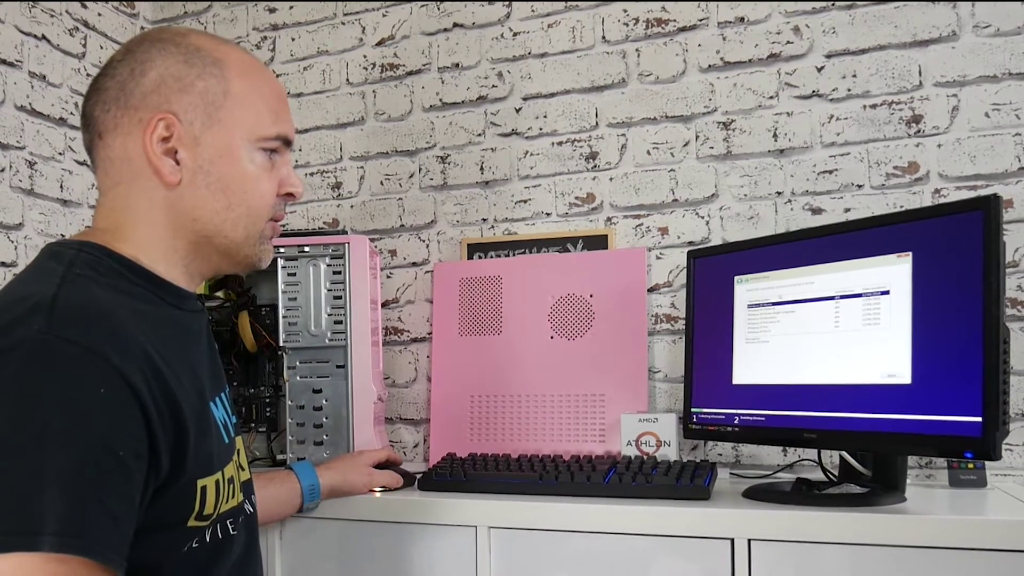
{"action": "left_click", "coordinate": [768, 325]}
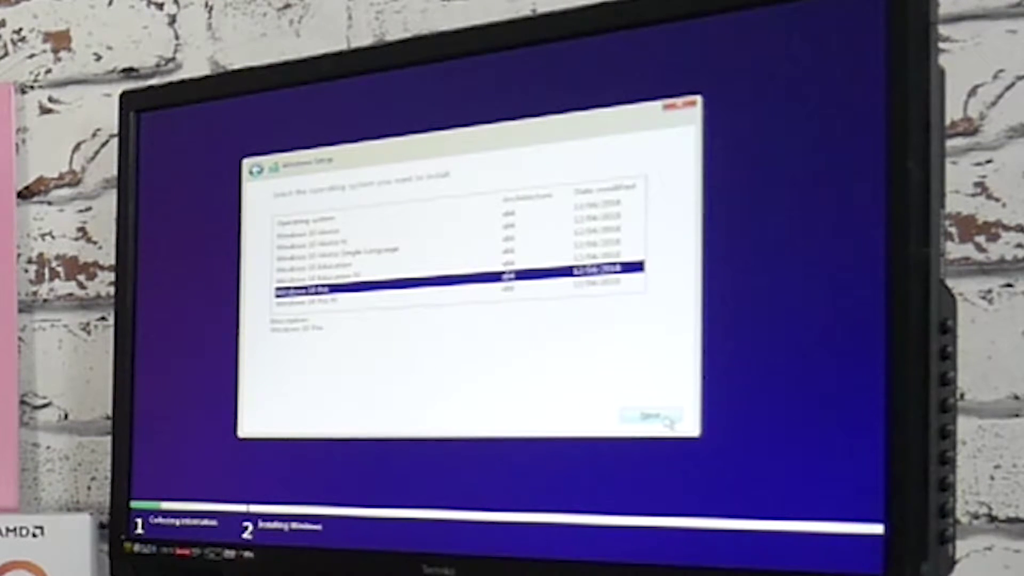
{"action": "left_click", "coordinate": [667, 419]}
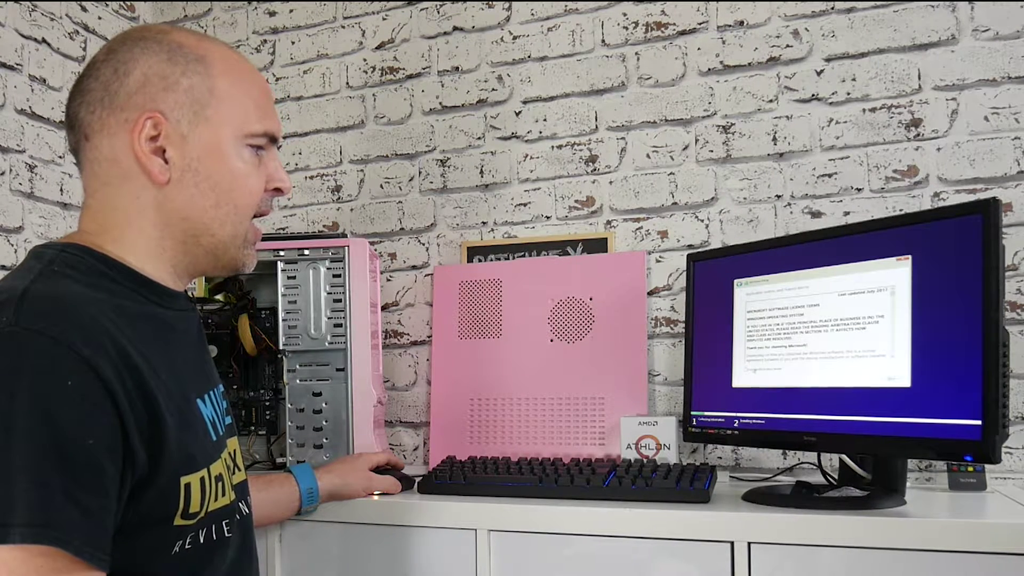
{"action": "left_click", "coordinate": [890, 378]}
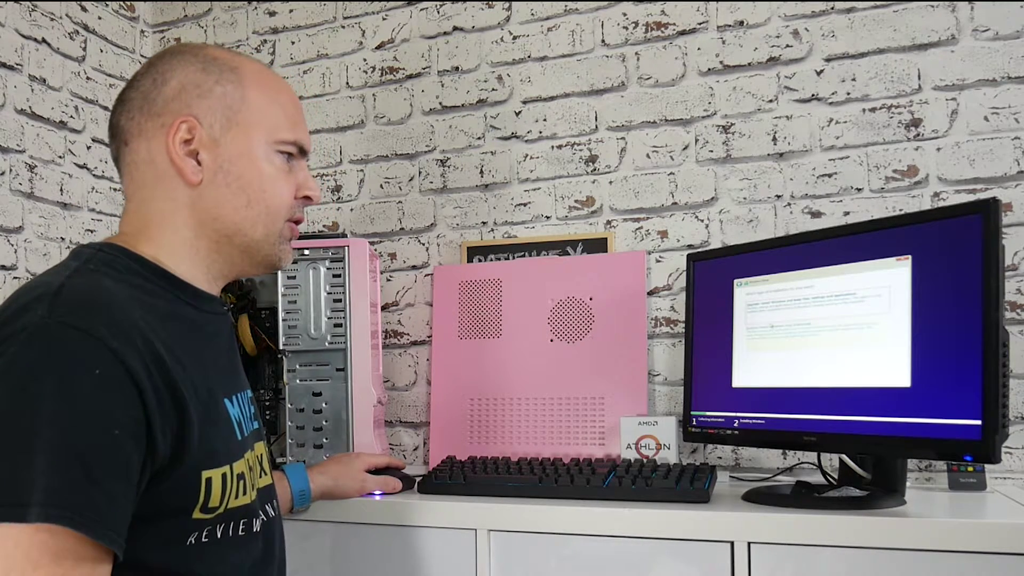
{"action": "left_click", "coordinate": [779, 334]}
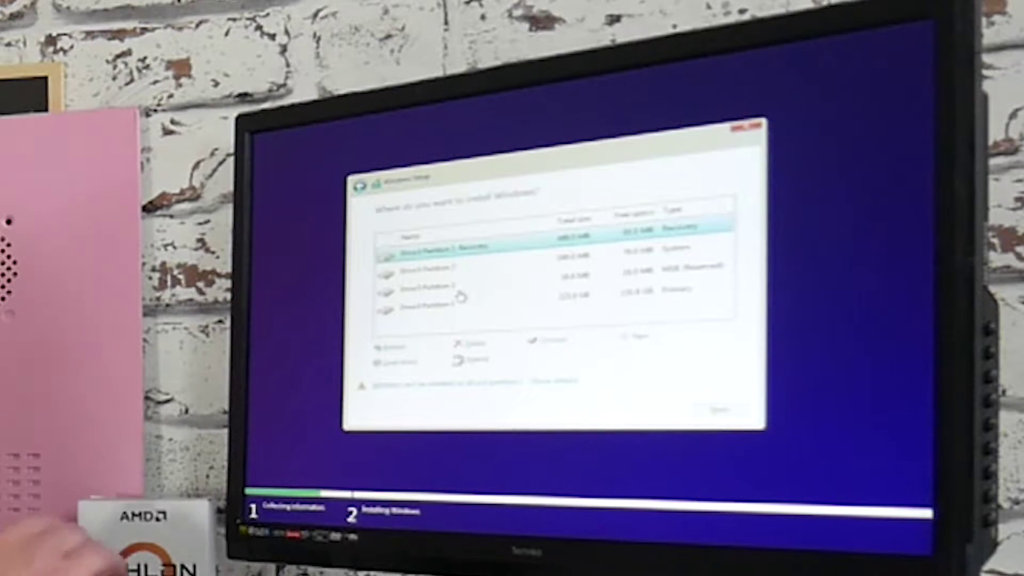
Step: Delete the recovery partition and each remaining Drive 0 partition, confirming every deletion
{"action": "left_click", "coordinate": [471, 344]}
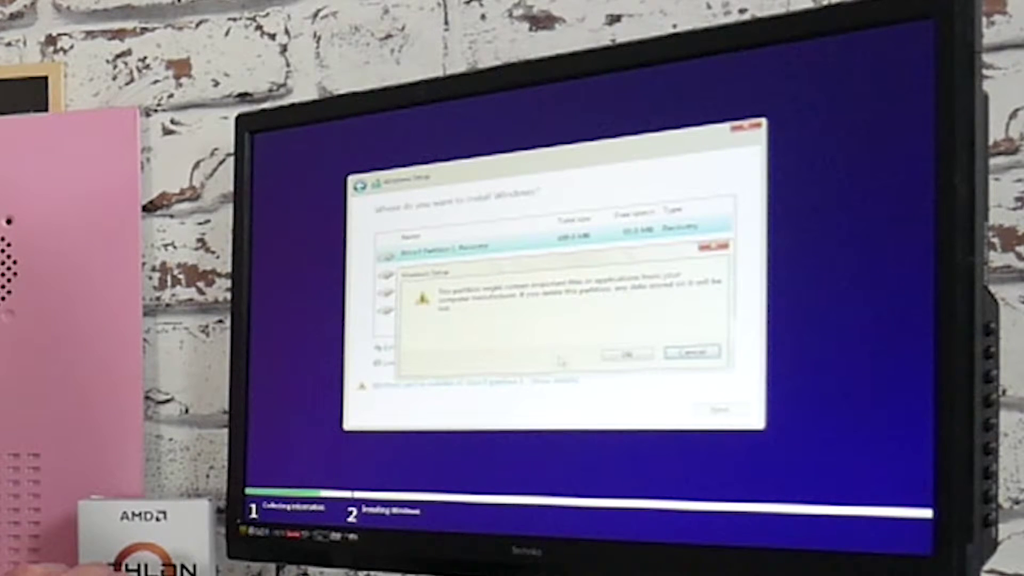
{"action": "left_click", "coordinate": [623, 354]}
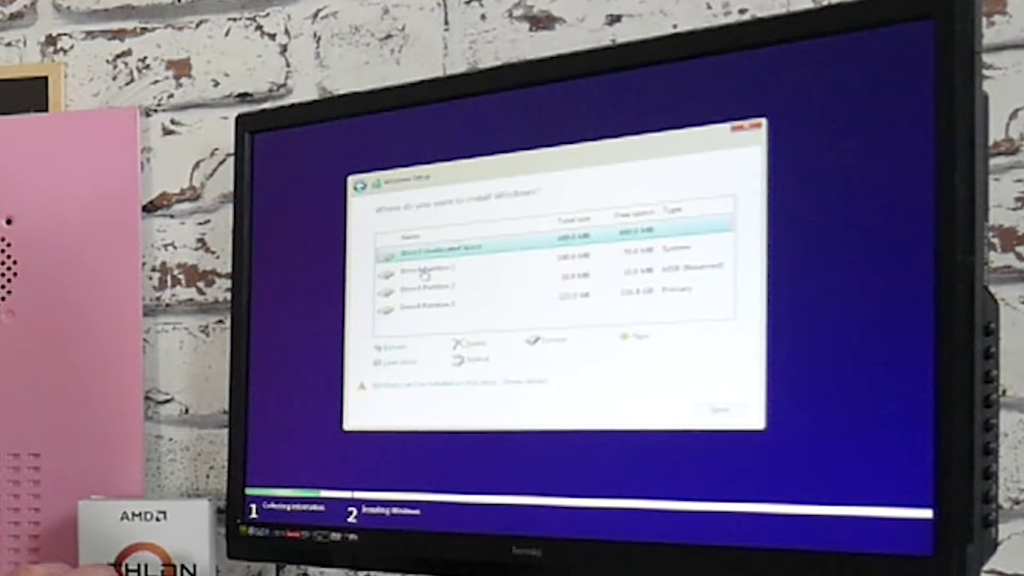
{"action": "left_click", "coordinate": [405, 269]}
{"action": "left_click", "coordinate": [471, 344]}
{"action": "left_click", "coordinate": [645, 356]}
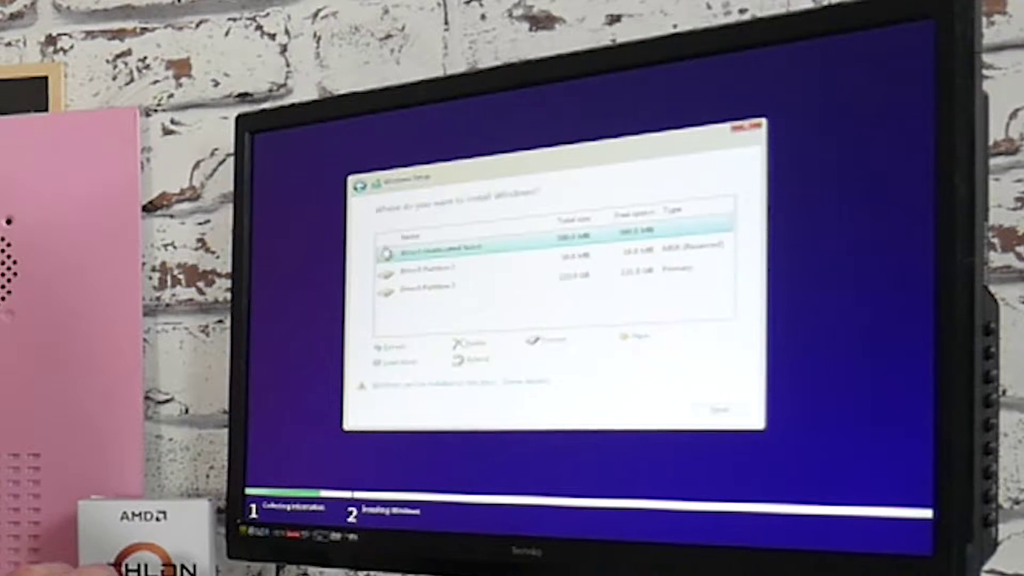
{"action": "left_click", "coordinate": [422, 269]}
{"action": "left_click", "coordinate": [474, 343]}
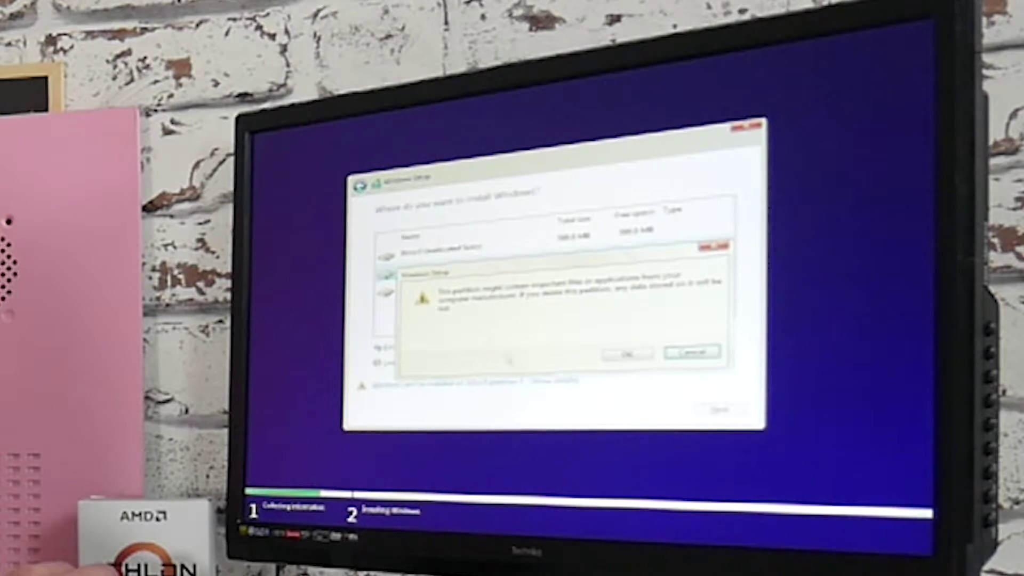
{"action": "left_click", "coordinate": [622, 357]}
{"action": "left_click", "coordinate": [417, 271]}
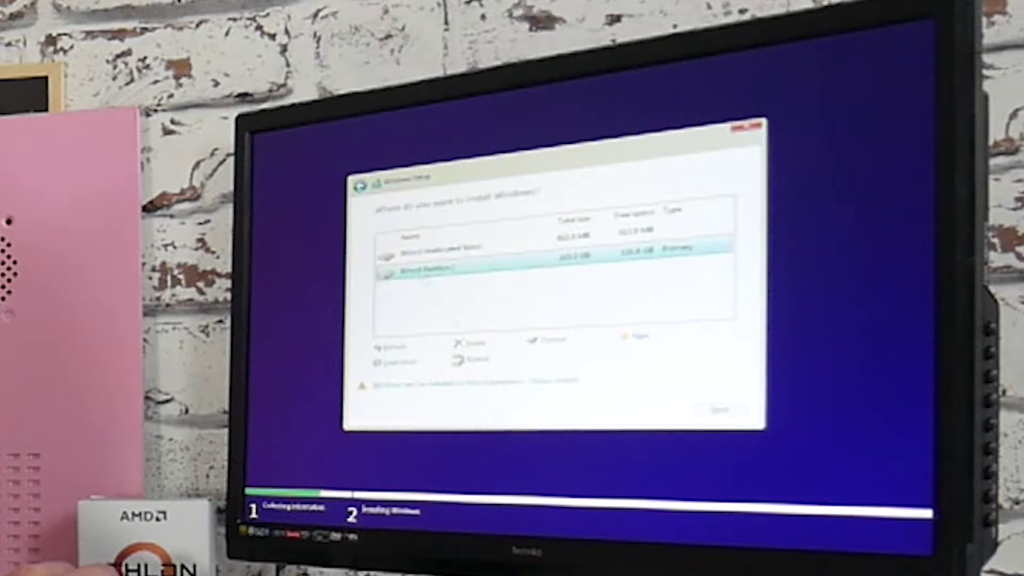
{"action": "left_click", "coordinate": [462, 344]}
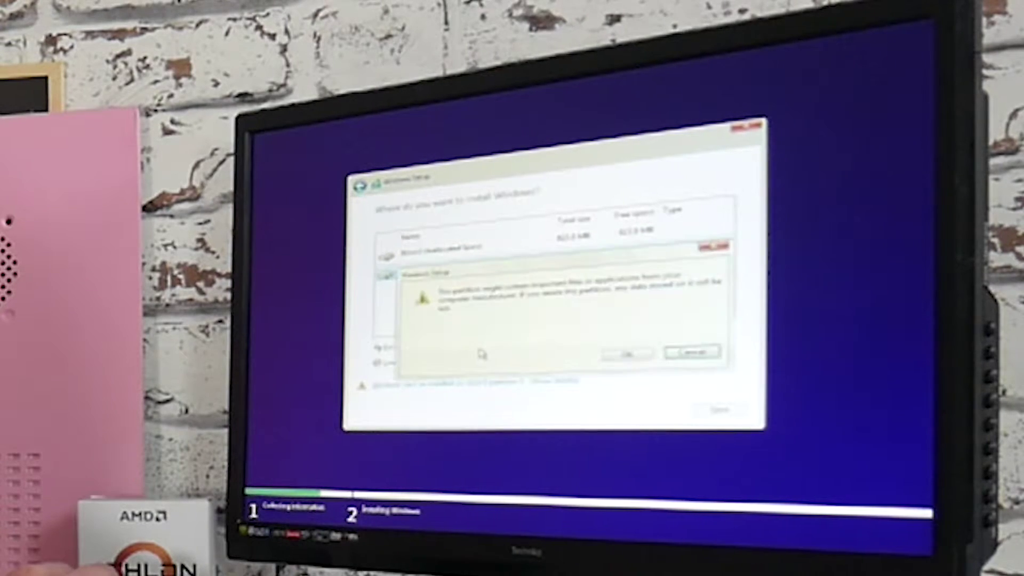
{"action": "left_click", "coordinate": [629, 357]}
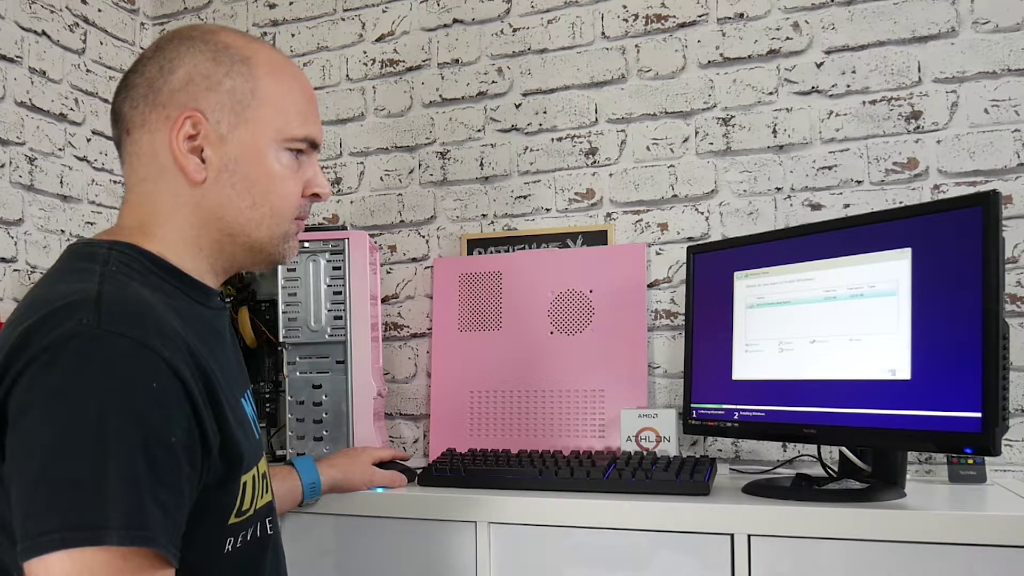
Step: Install Windows onto Drive 0 Unallocated Space
{"action": "left_click", "coordinate": [891, 372]}
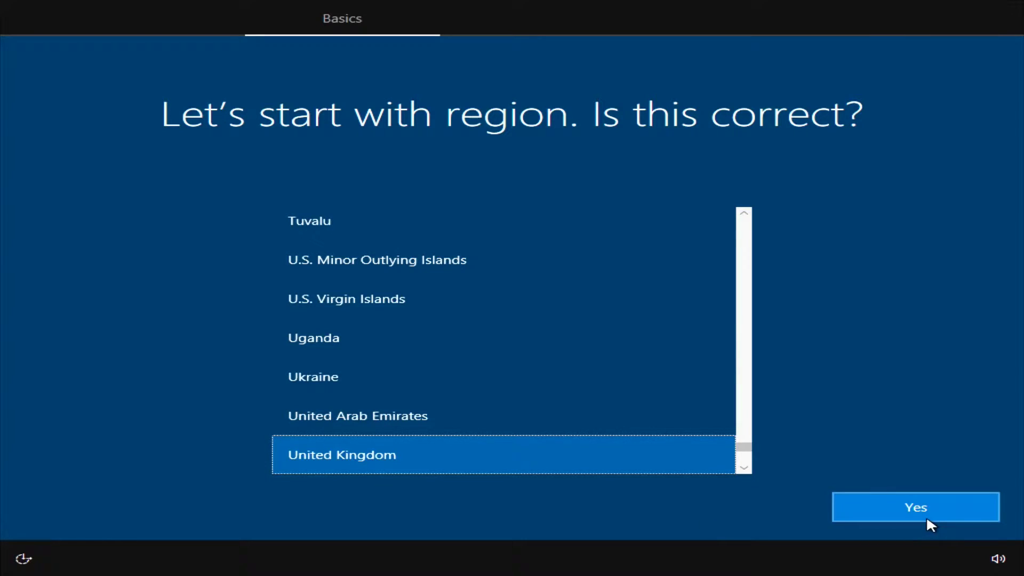
Step: Confirm United Kingdom region and keyboard layout, skipping a second layout
{"action": "left_click", "coordinate": [926, 515]}
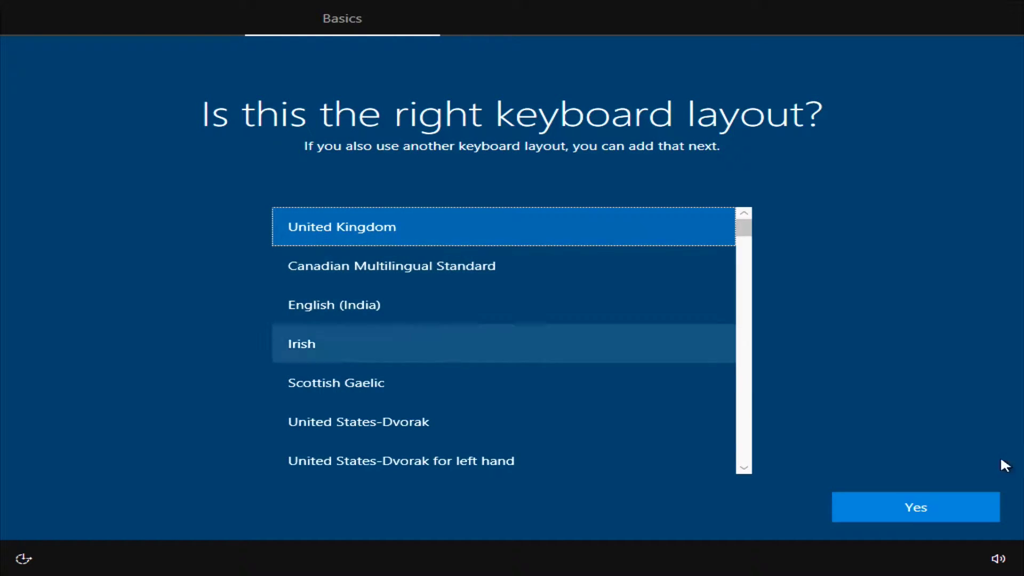
{"action": "left_click", "coordinate": [888, 517]}
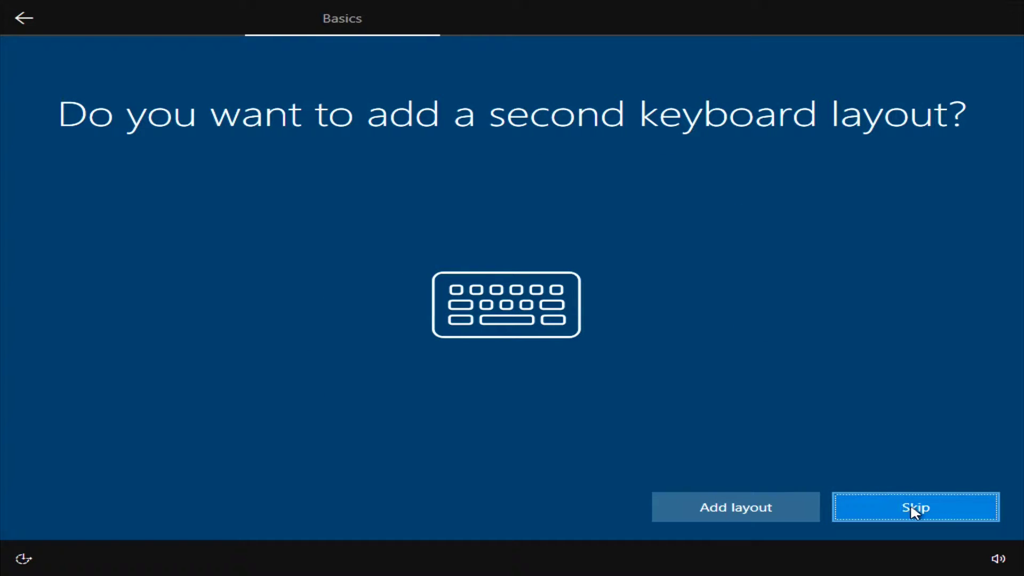
{"action": "left_click", "coordinate": [912, 511]}
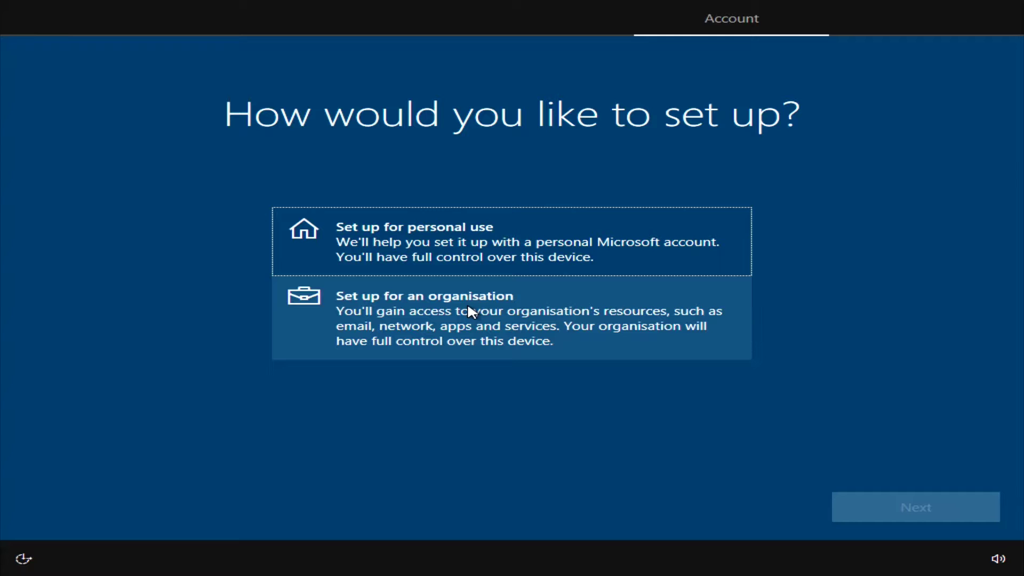
Step: Create a personal-use offline local account named 'new user' with no password
{"action": "left_click", "coordinate": [397, 246]}
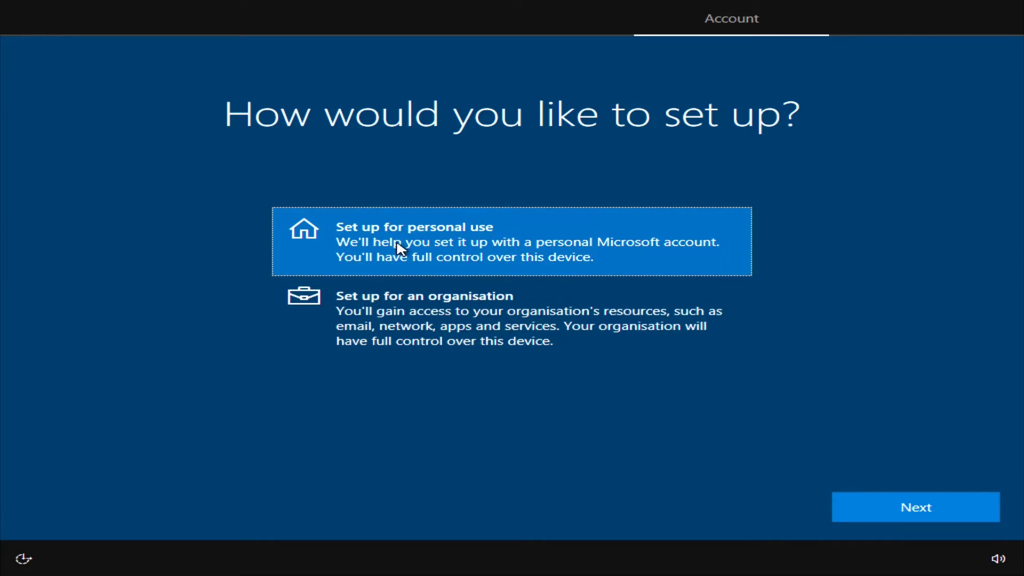
{"action": "left_click", "coordinate": [902, 518]}
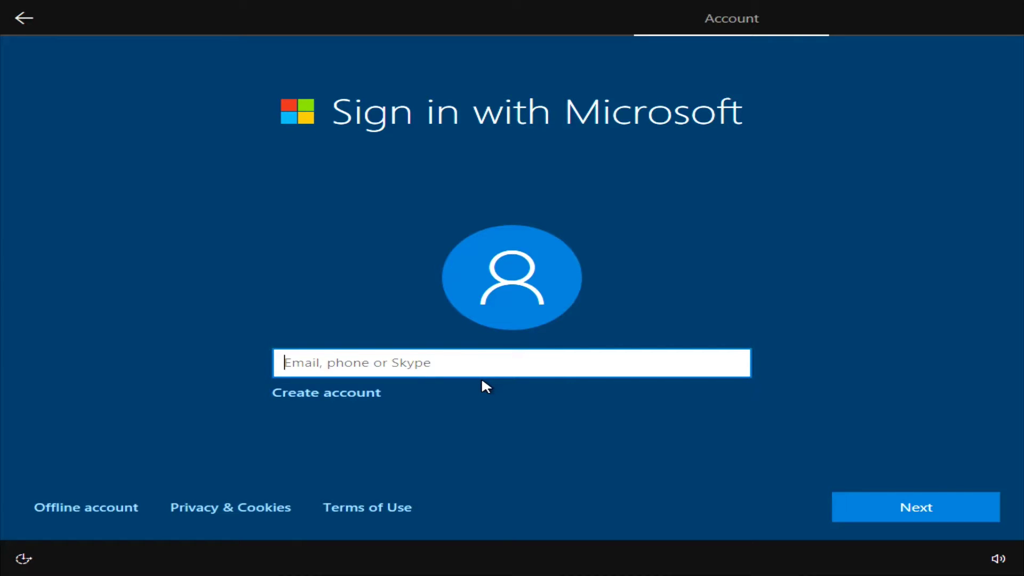
{"action": "left_click", "coordinate": [83, 504]}
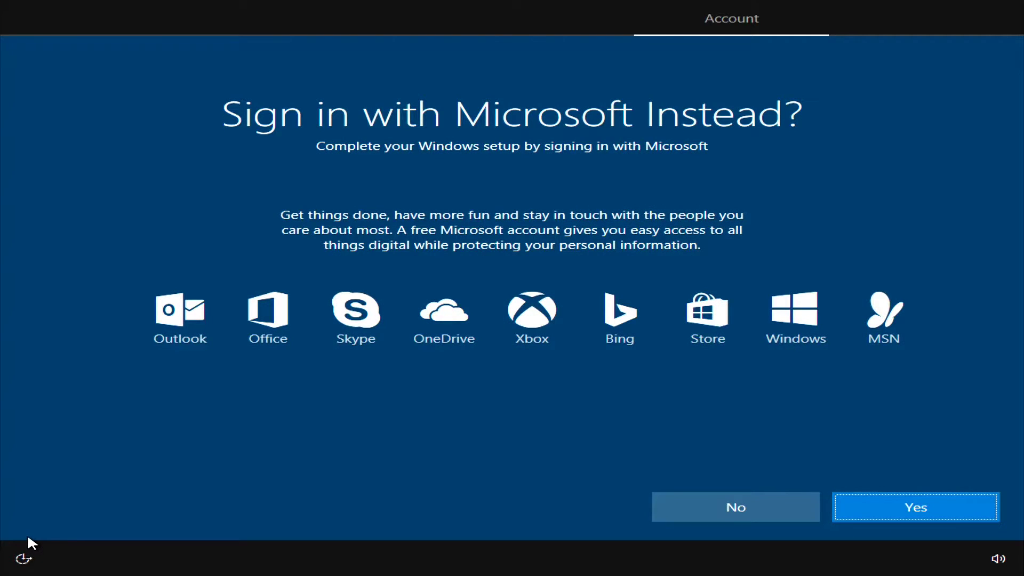
{"action": "left_click", "coordinate": [732, 508]}
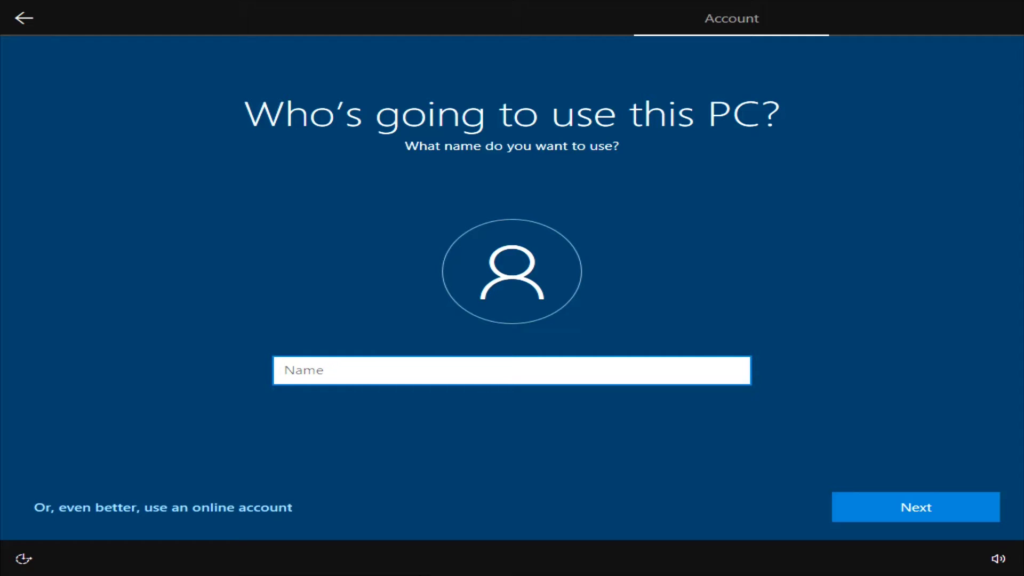
{"action": "type", "text": "new user"}
{"action": "left_click", "coordinate": [856, 503]}
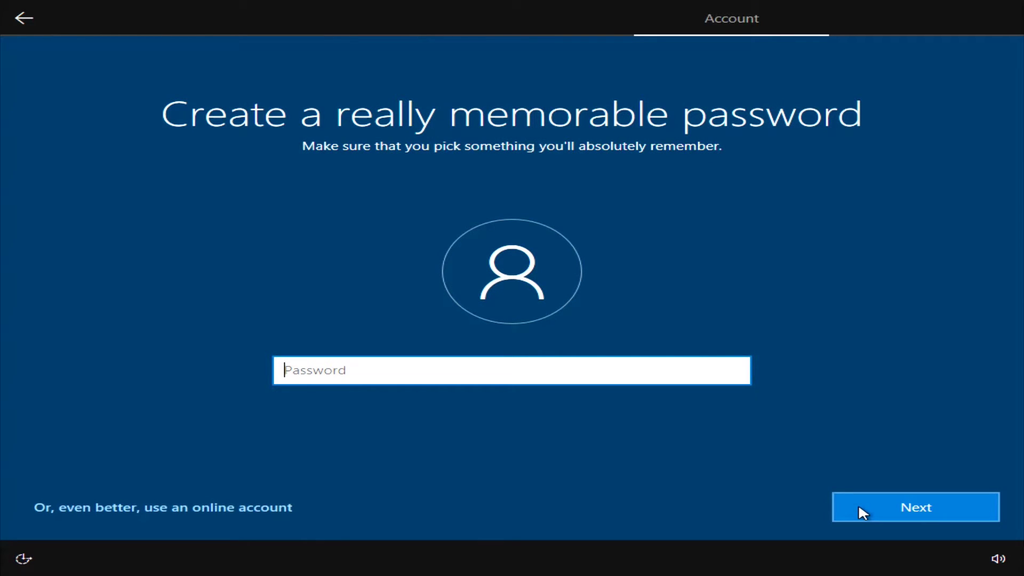
{"action": "left_click", "coordinate": [858, 507]}
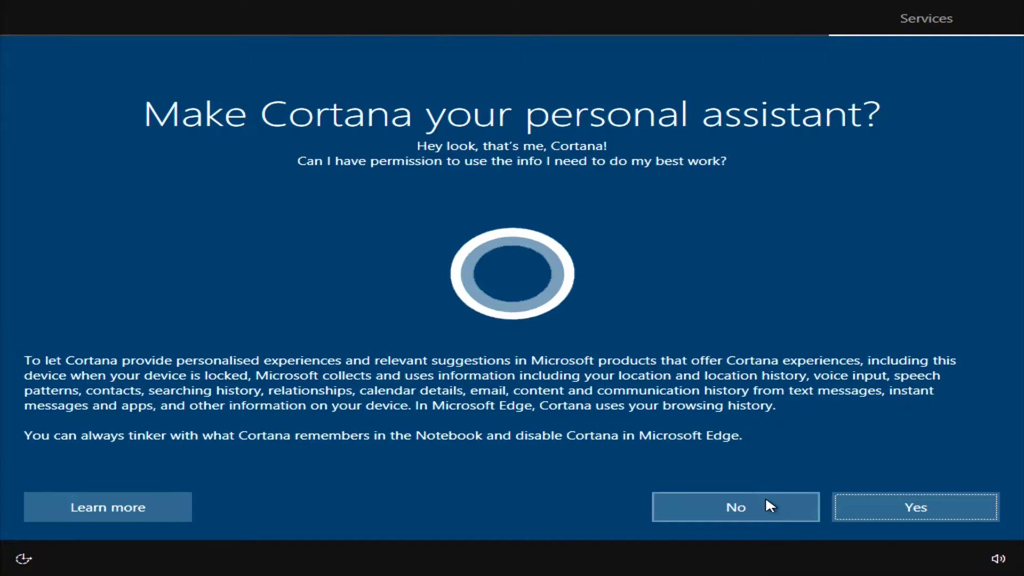
Step: Accept Cortana, turn on speech recognition, and allow location use
{"action": "left_click", "coordinate": [879, 509]}
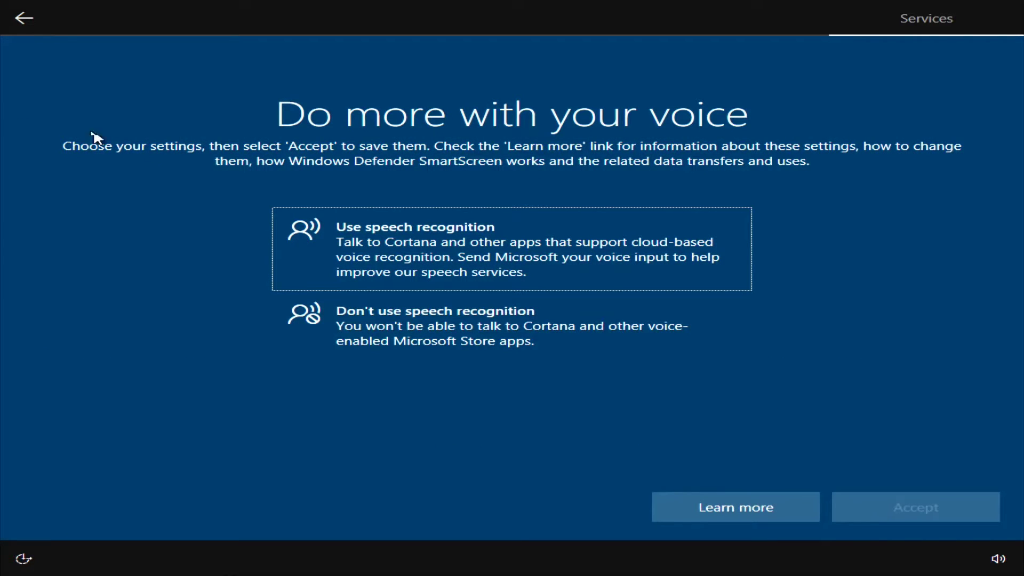
{"action": "left_click", "coordinate": [491, 242]}
{"action": "left_click", "coordinate": [914, 510]}
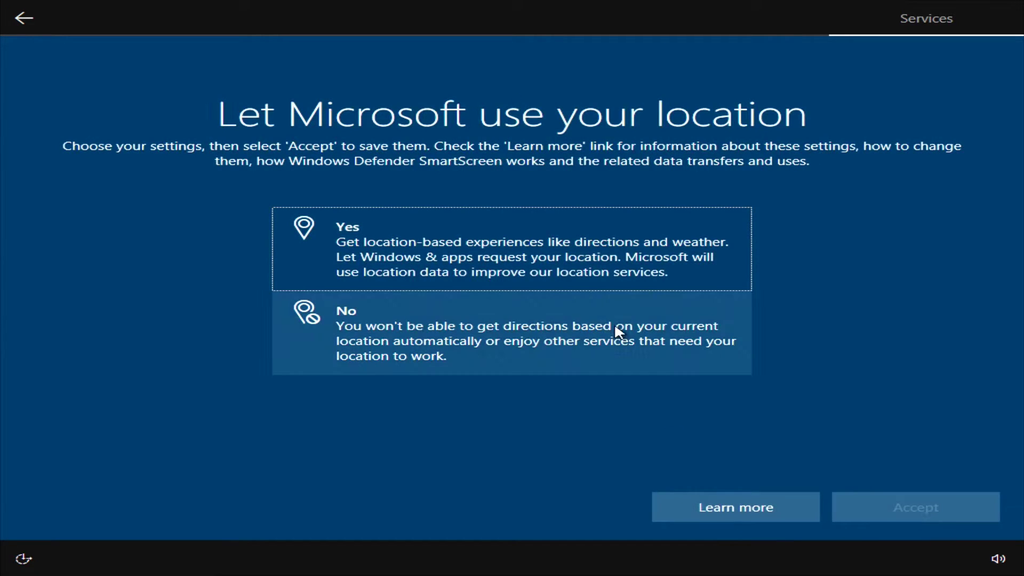
{"action": "left_click", "coordinate": [586, 254]}
{"action": "left_click", "coordinate": [858, 511]}
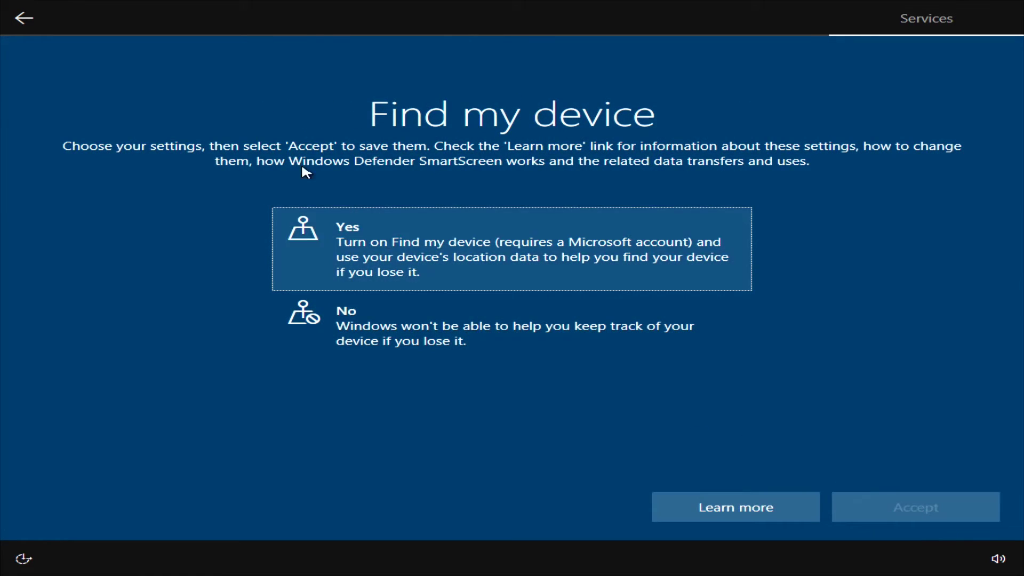
Step: Turn on Find my device and choose Full diagnostic data
{"action": "left_click", "coordinate": [411, 241]}
{"action": "left_click", "coordinate": [926, 504]}
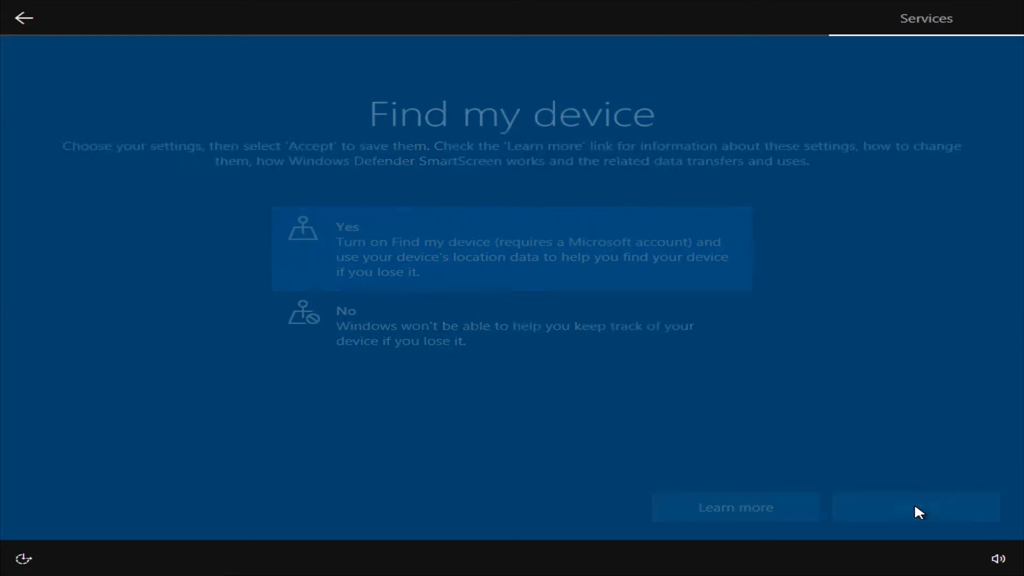
{"action": "left_click", "coordinate": [442, 266]}
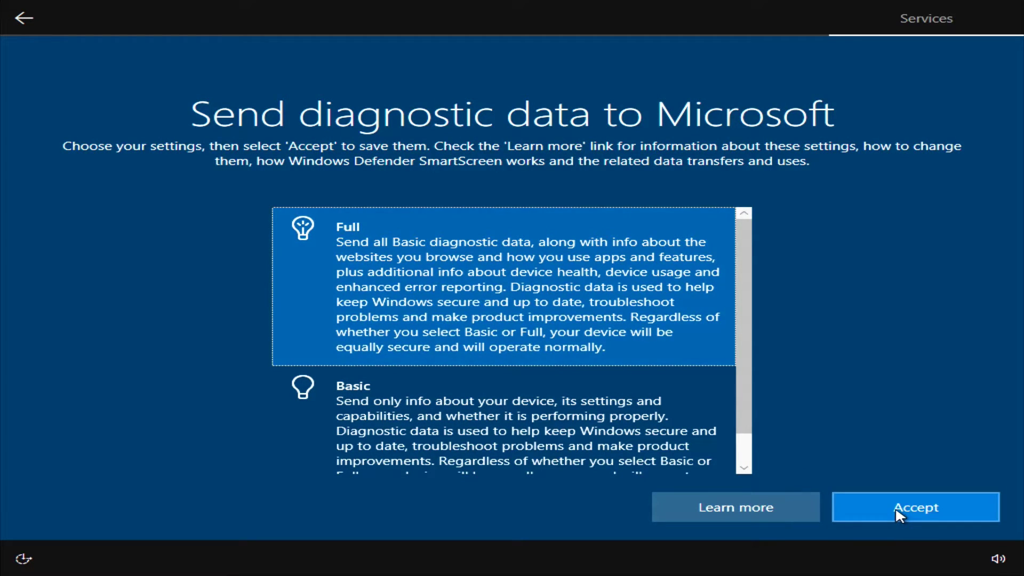
{"action": "left_click", "coordinate": [896, 509]}
Step: Allow inking and typing data, tailored experiences, and the advertising ID
{"action": "left_click", "coordinate": [451, 242]}
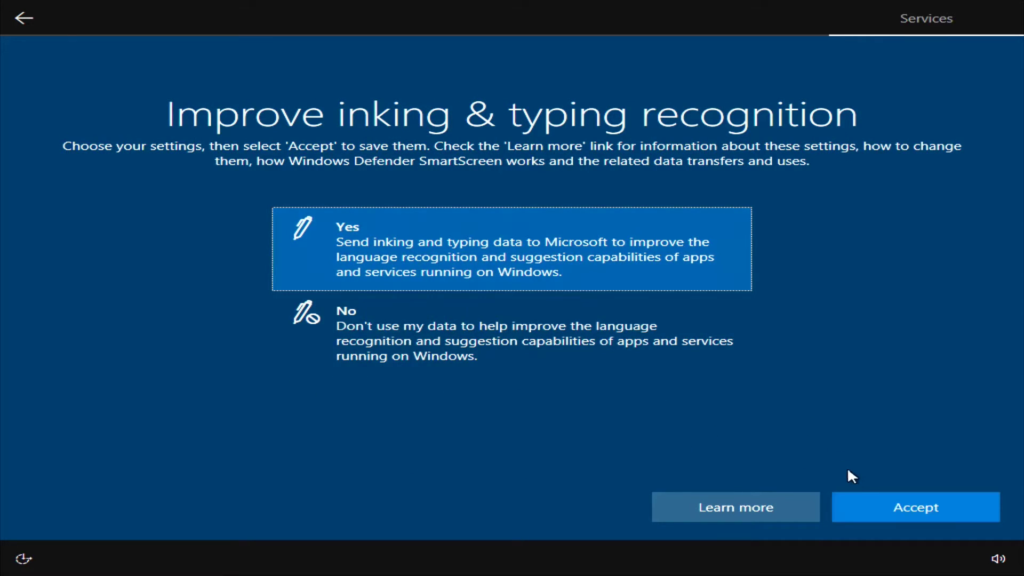
{"action": "left_click", "coordinate": [854, 499]}
{"action": "left_click", "coordinate": [425, 226]}
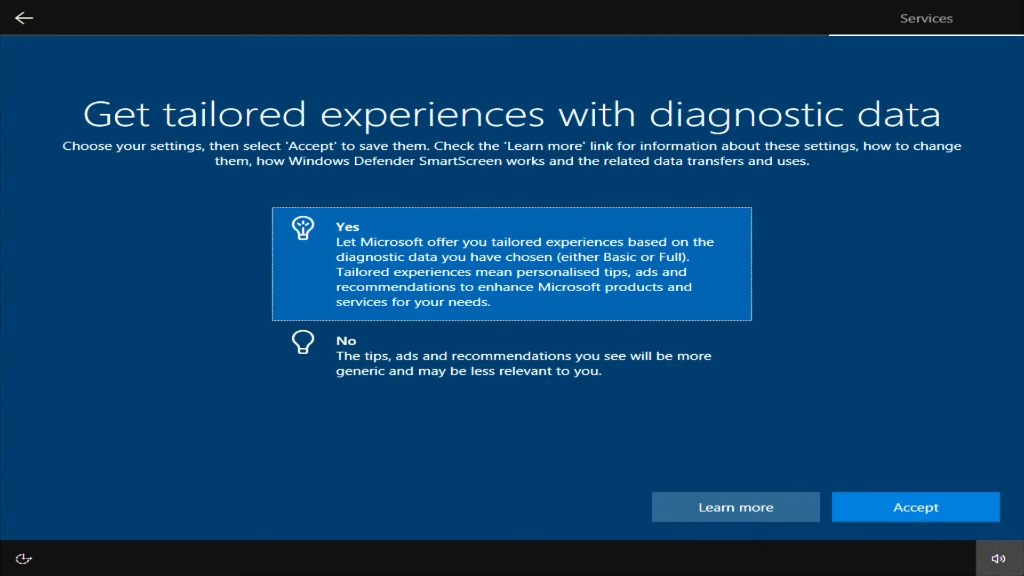
{"action": "left_click", "coordinate": [901, 520]}
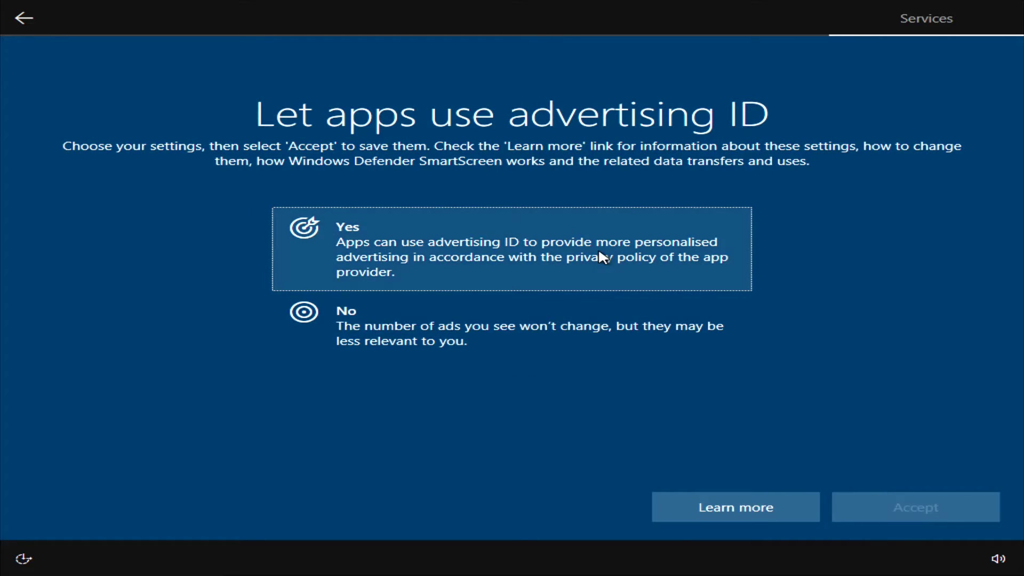
{"action": "left_click", "coordinate": [598, 248]}
{"action": "left_click", "coordinate": [897, 518]}
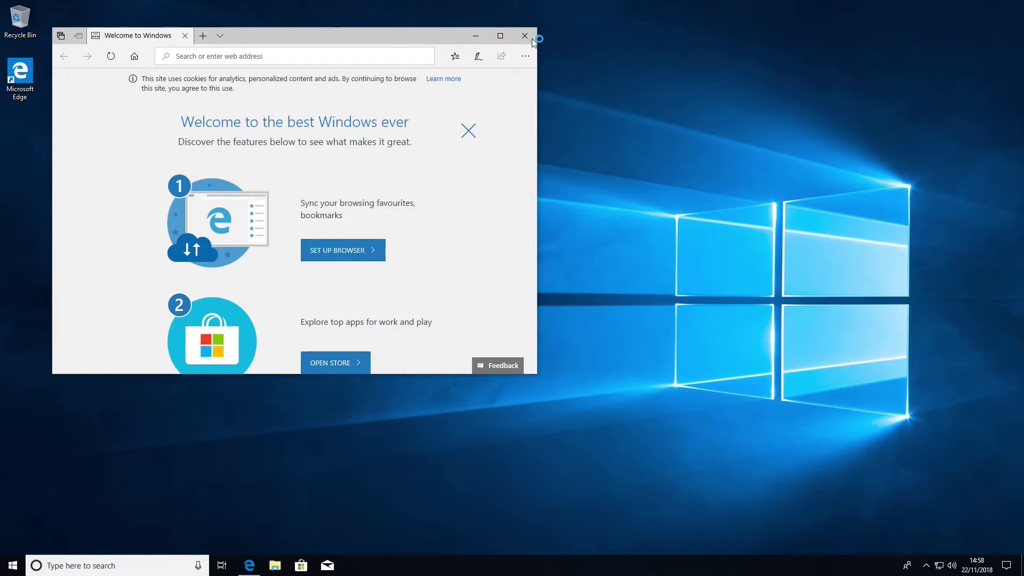
Step: Open Display settings from the desktop context menu, showing 1920 × 1080 at 100% scaling
{"action": "right_click", "coordinate": [683, 213]}
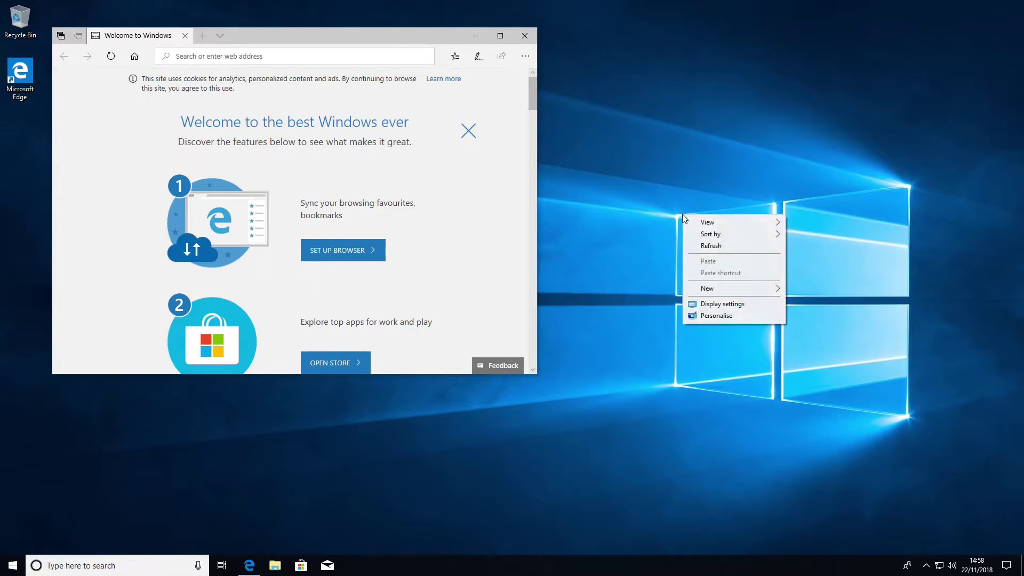
{"action": "left_click", "coordinate": [721, 304]}
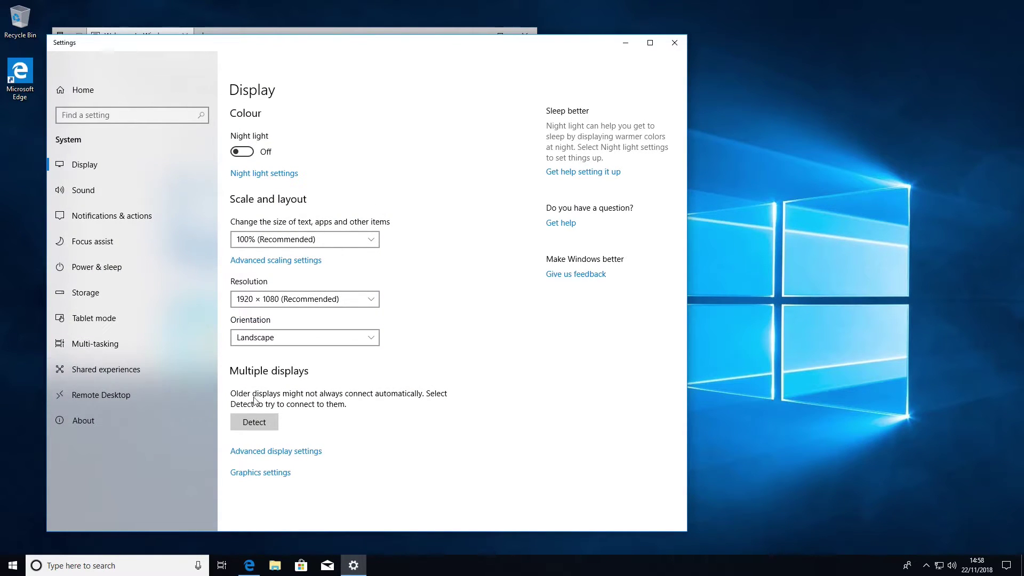
Step: Open Advanced display settings to check the 59 Hz refresh rate at 1920 × 1080
{"action": "left_click", "coordinate": [267, 453]}
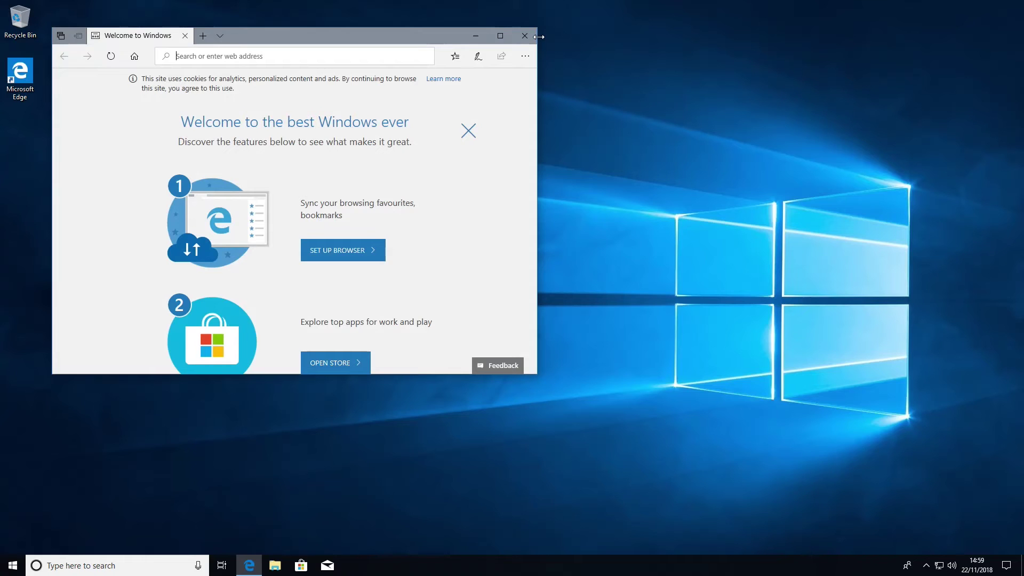
Step: Close Edge, check Device Manager for the missing SM Bus Controller driver, then close it
{"action": "left_click", "coordinate": [528, 33]}
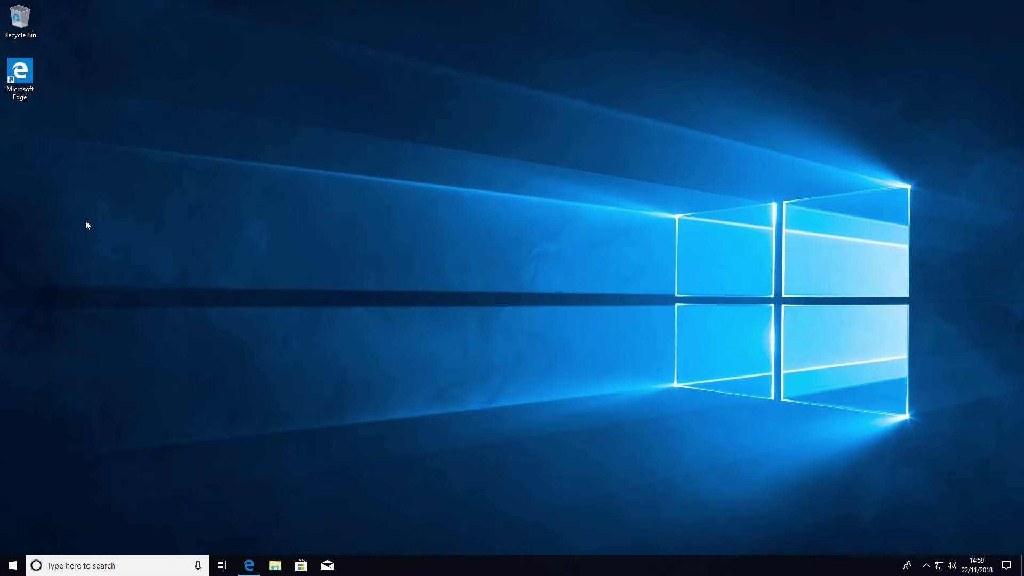
{"action": "right_click", "coordinate": [18, 568]}
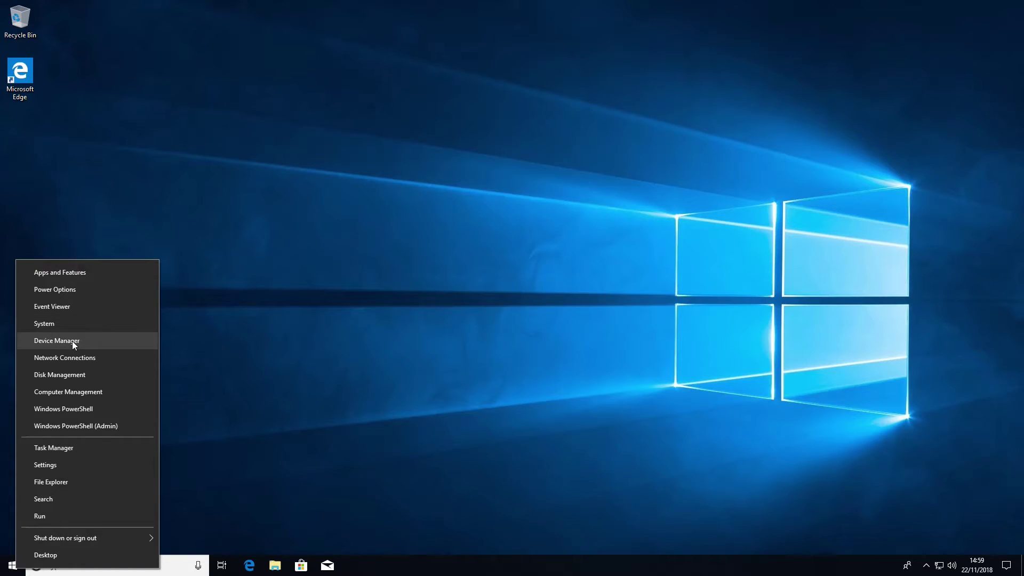
{"action": "left_click", "coordinate": [72, 340]}
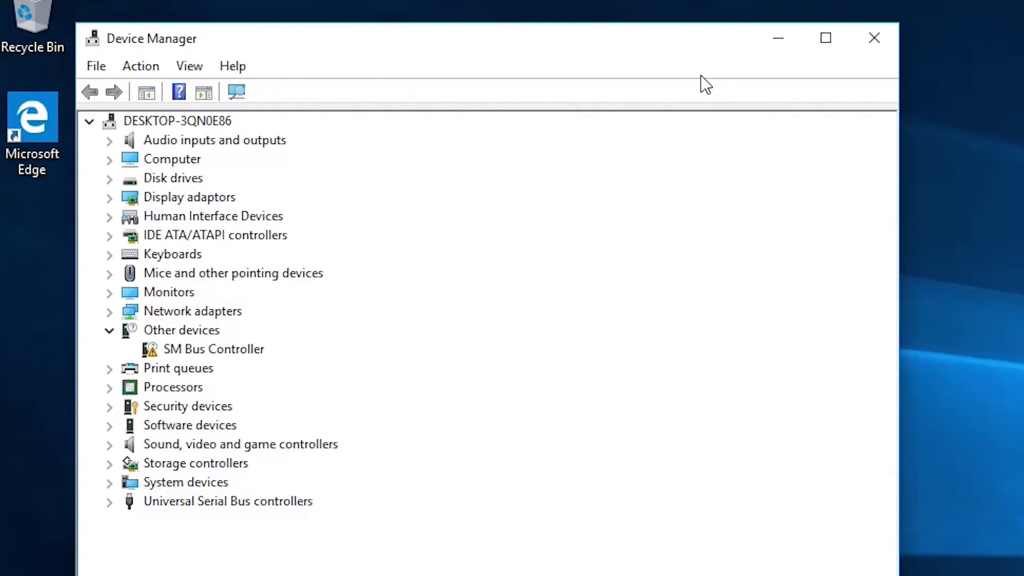
{"action": "left_click", "coordinate": [874, 38]}
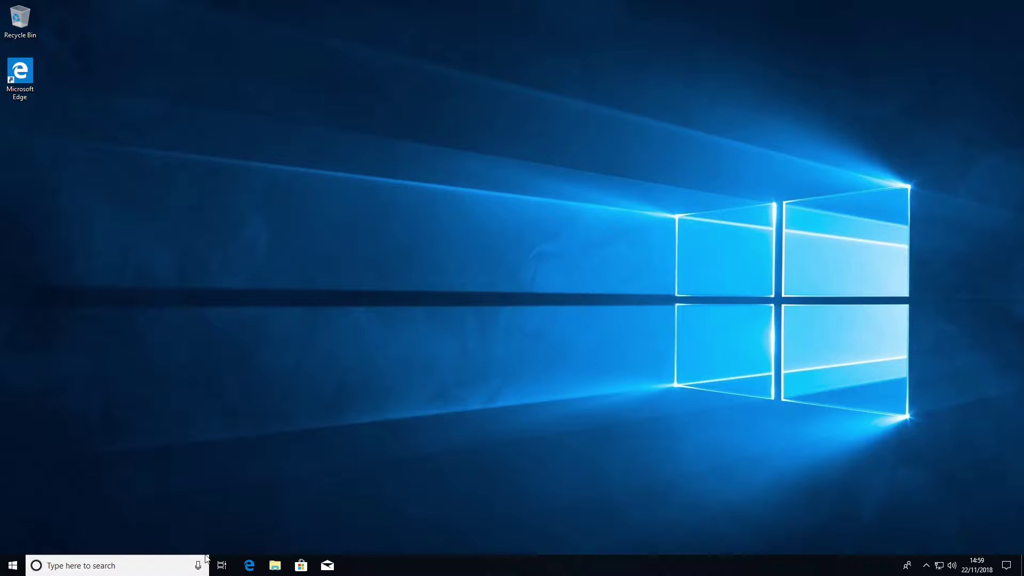
Step: Search 'amd' in Edge and open the amd.com result
{"action": "left_click", "coordinate": [247, 564]}
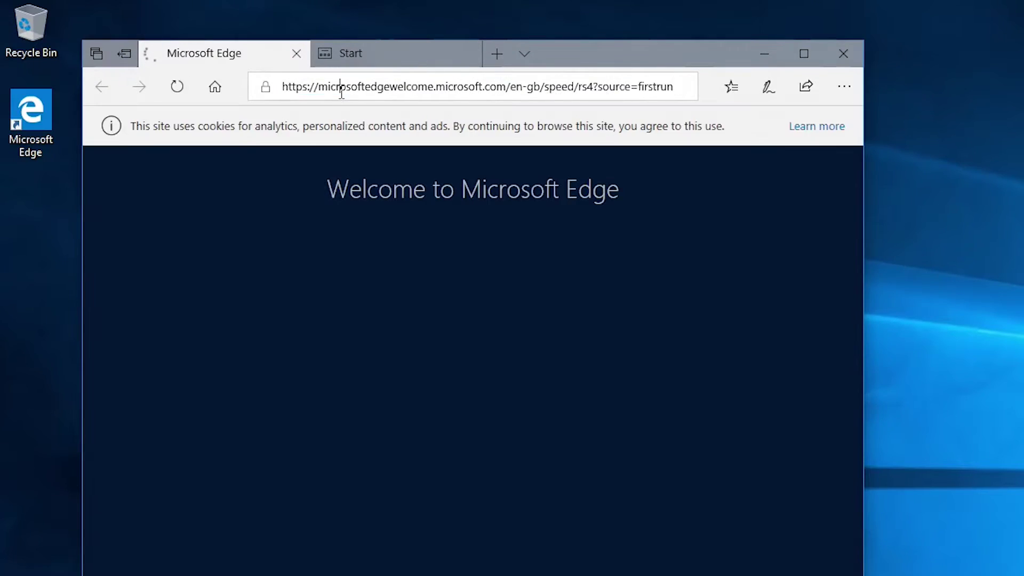
{"action": "left_click", "coordinate": [341, 87]}
{"action": "type", "text": "amd"}
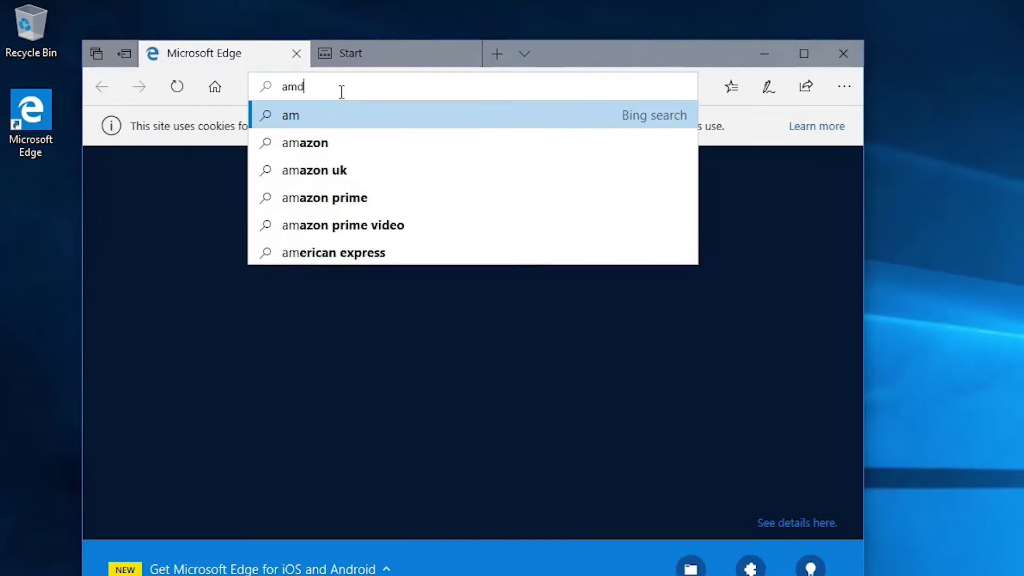
{"action": "key", "text": "Return"}
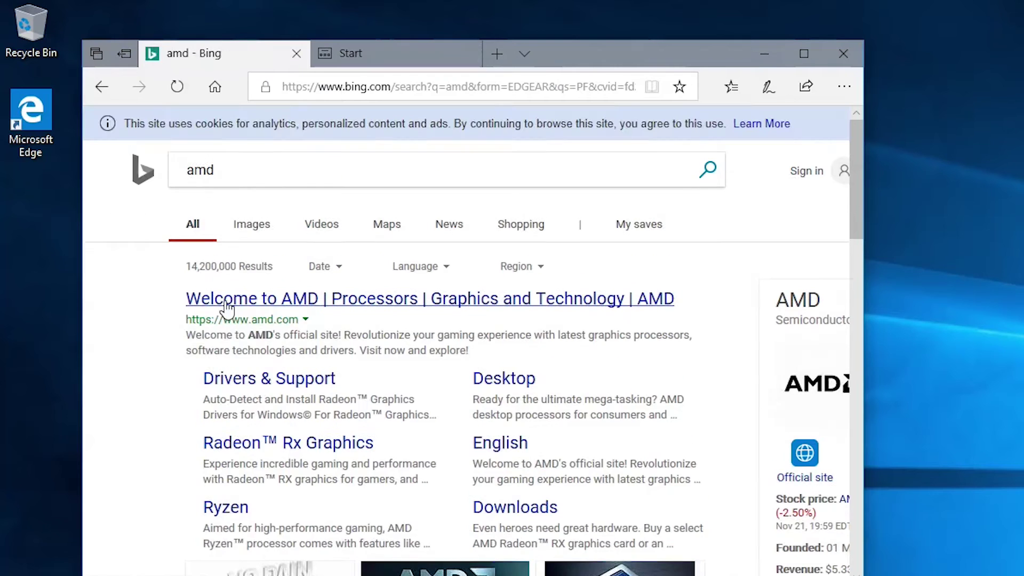
{"action": "left_click", "coordinate": [254, 303]}
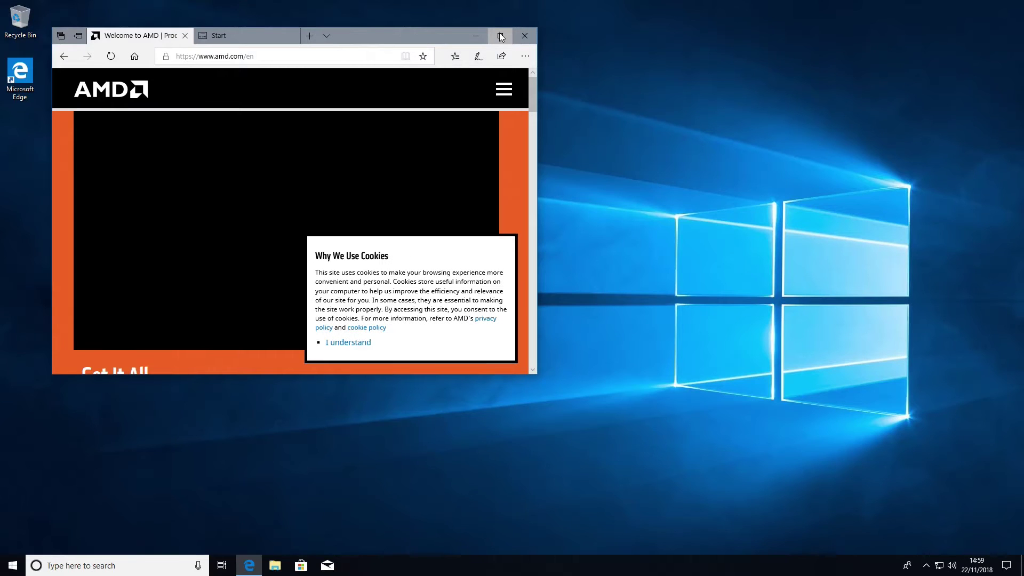
Step: Maximize the browser, go to AMD's Drivers and Support page and browse the product search list
{"action": "left_click", "coordinate": [500, 37]}
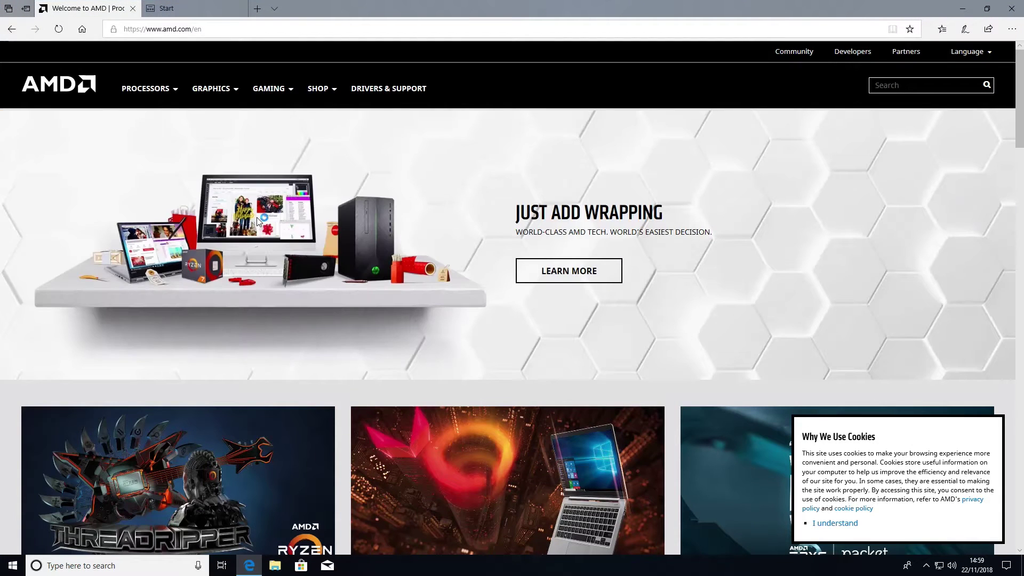
{"action": "mouse_move", "coordinate": [152, 93]}
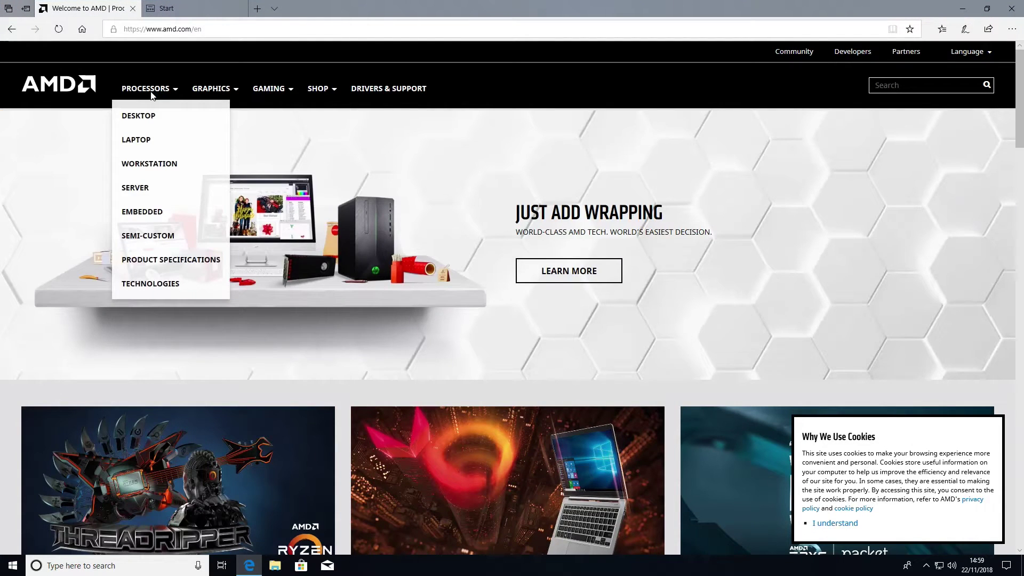
{"action": "left_click", "coordinate": [382, 92]}
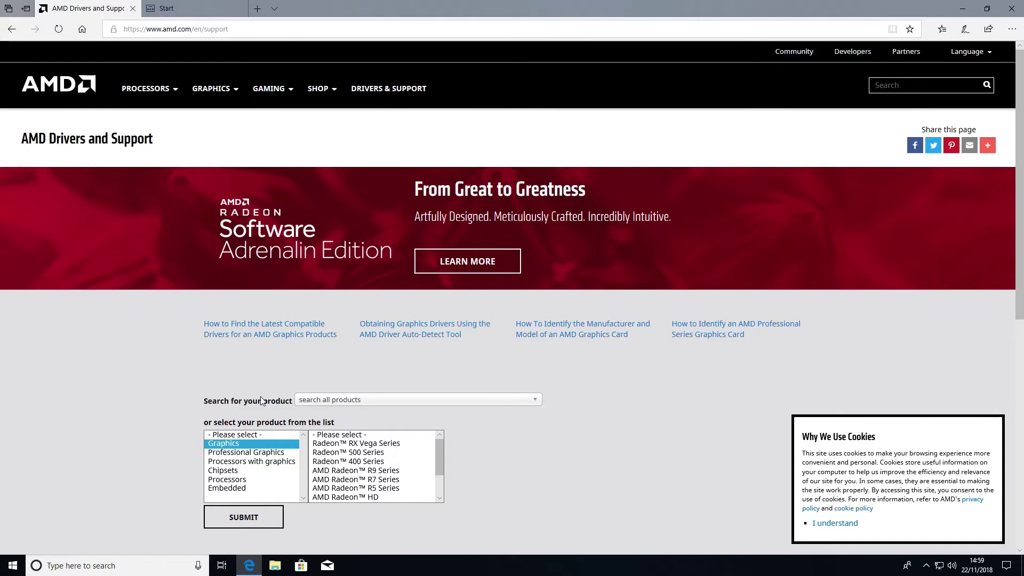
{"action": "scroll", "coordinate": [272, 328], "scroll_direction": "down", "scroll_amount": 3}
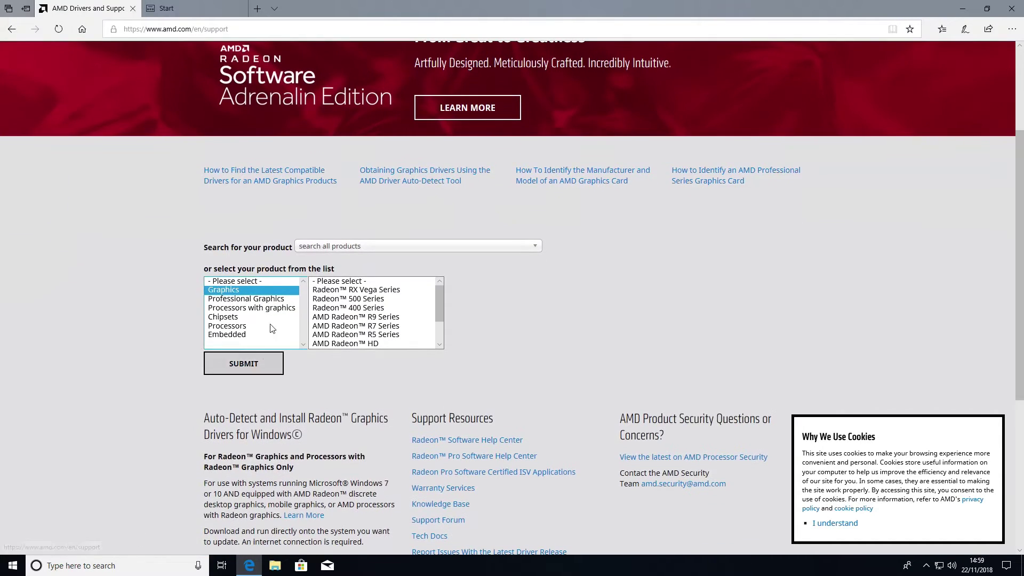
{"action": "left_click", "coordinate": [330, 245]}
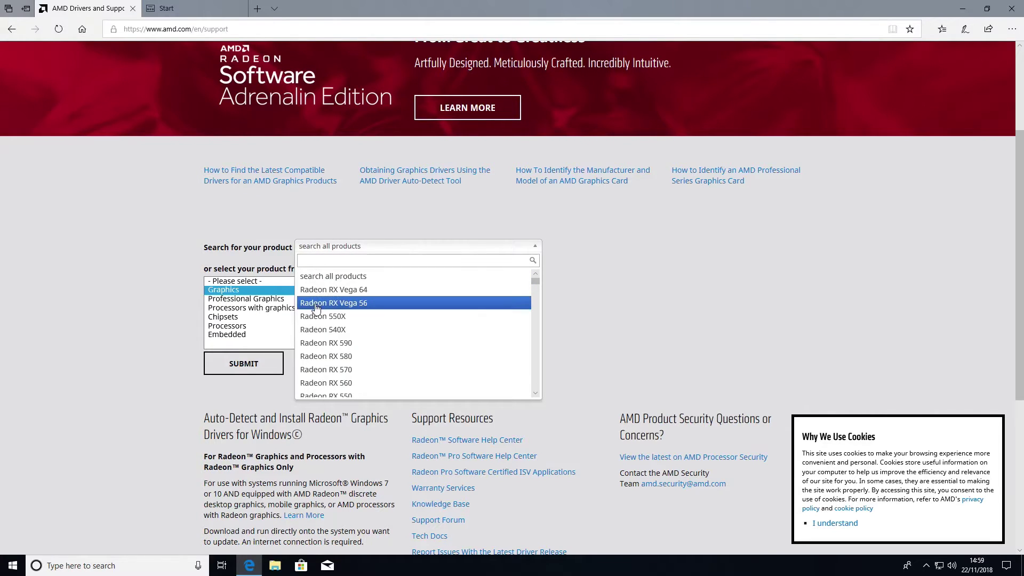
{"action": "scroll", "coordinate": [309, 341], "scroll_direction": "down", "scroll_amount": 8}
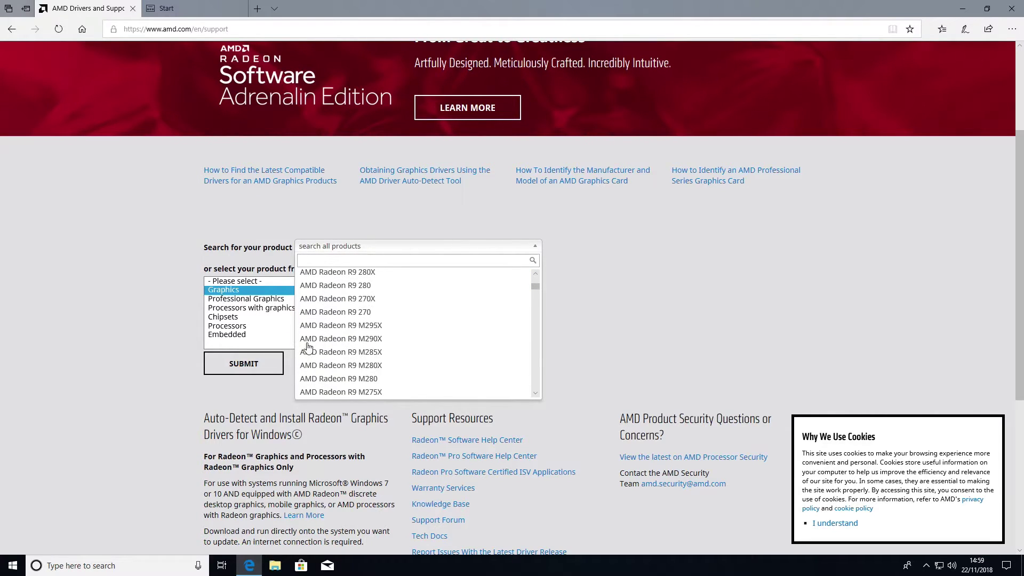
{"action": "scroll", "coordinate": [304, 346], "scroll_direction": "down", "scroll_amount": 10}
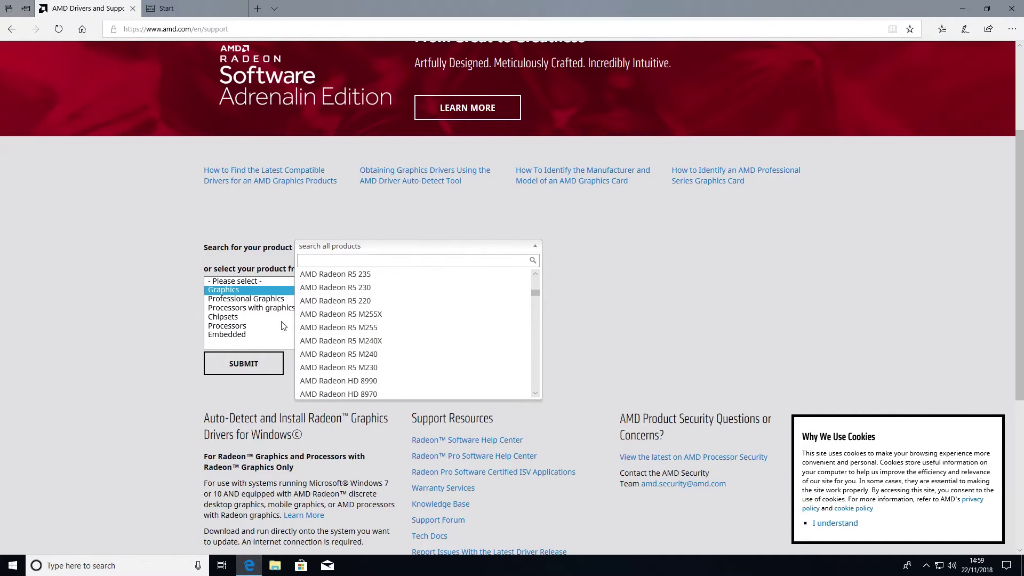
{"action": "left_click", "coordinate": [187, 328]}
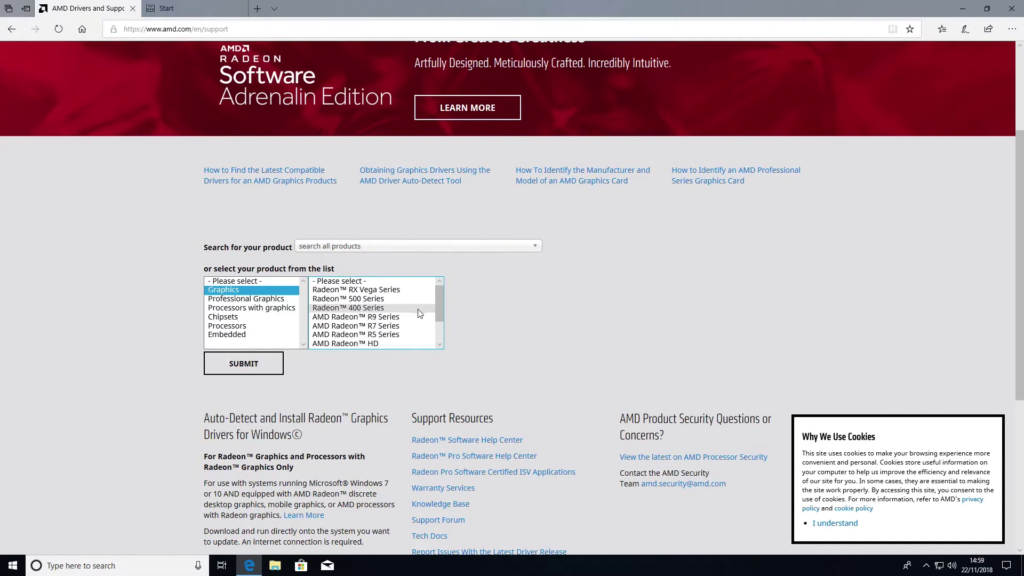
Step: In the product finder, select Chipsets, then AMD Socket AM4, then X370
{"action": "left_click_drag", "start_coordinate": [439, 306], "coordinate": [443, 324]}
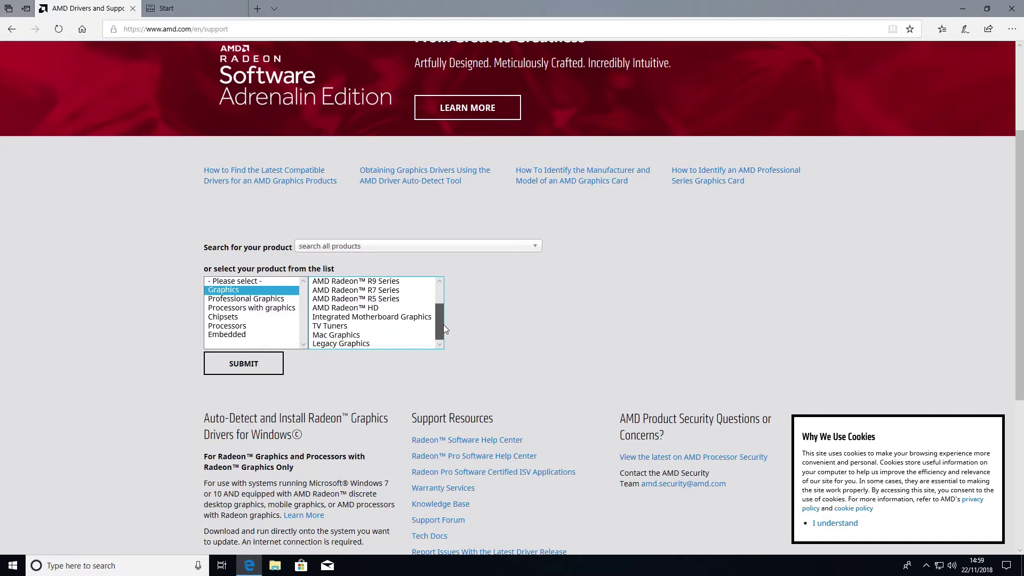
{"action": "left_click", "coordinate": [371, 317]}
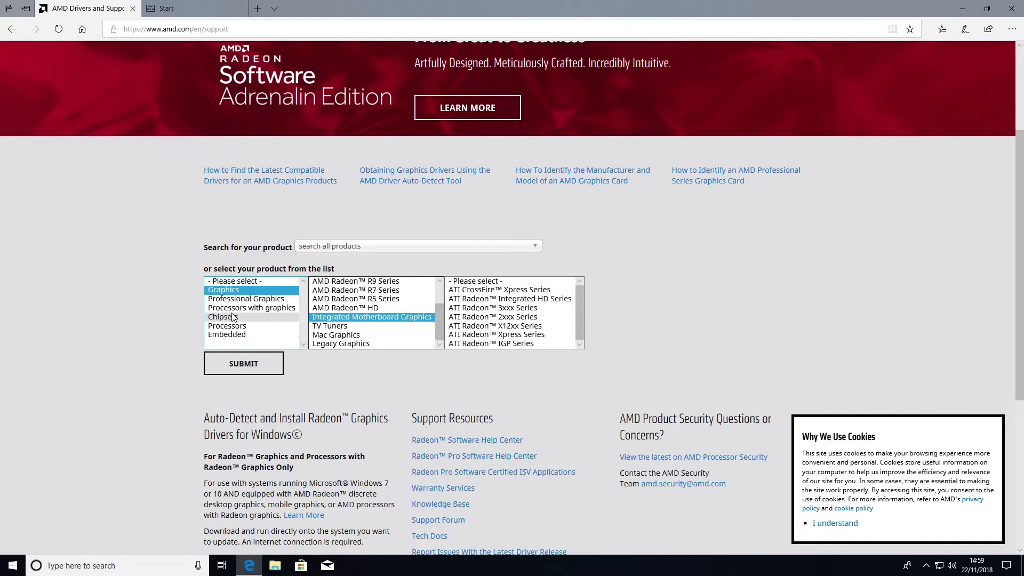
{"action": "left_click", "coordinate": [256, 317]}
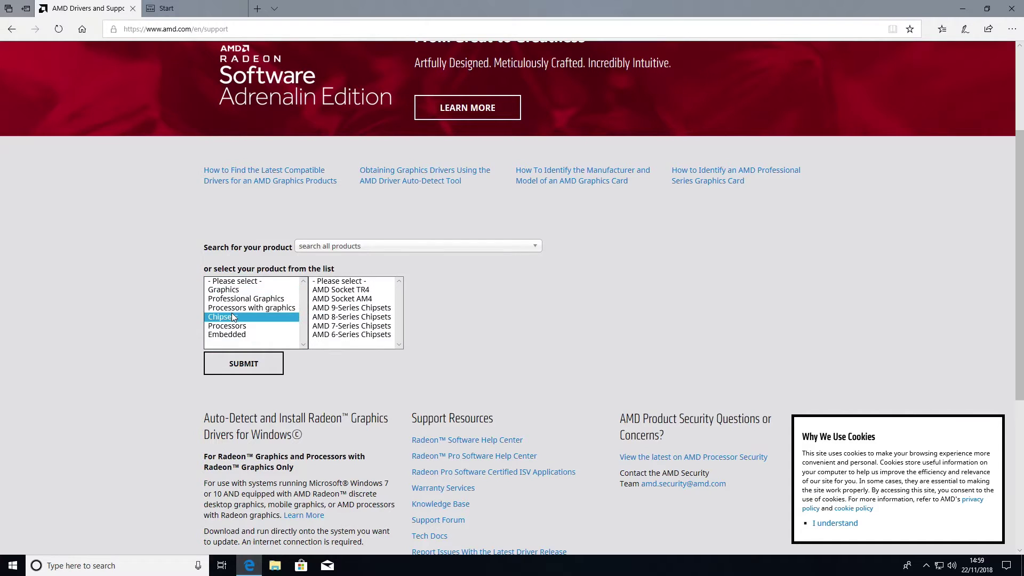
{"action": "left_click", "coordinate": [347, 301]}
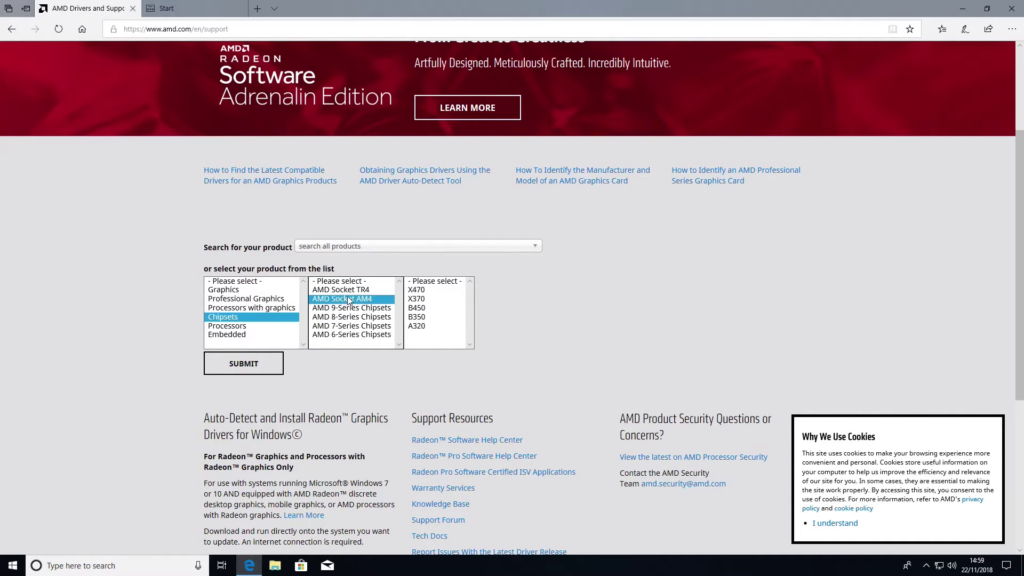
{"action": "left_click", "coordinate": [413, 299]}
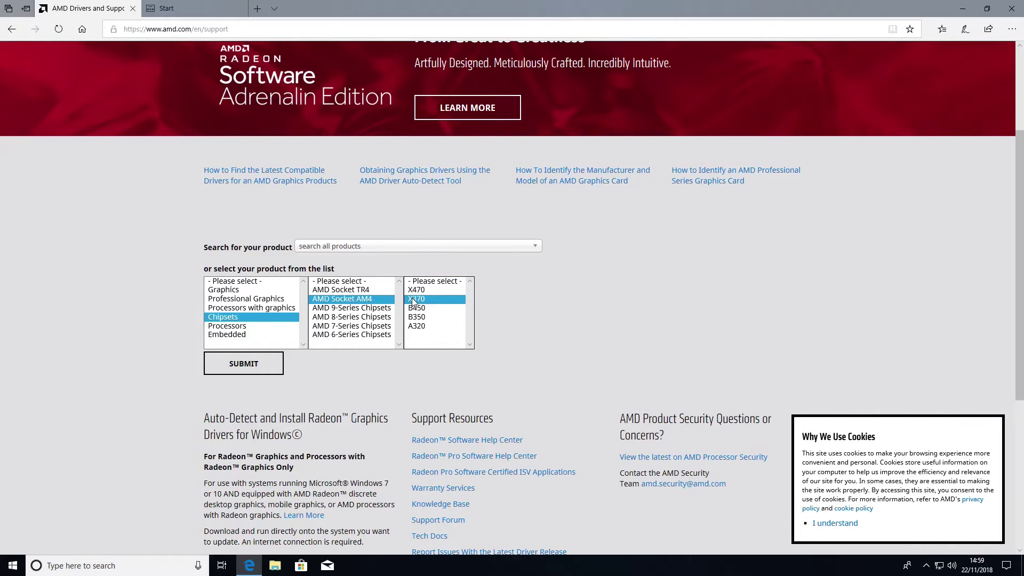
Step: Submit the X370 selection and dismiss the feedback survey with No, thanks
{"action": "left_click", "coordinate": [256, 366]}
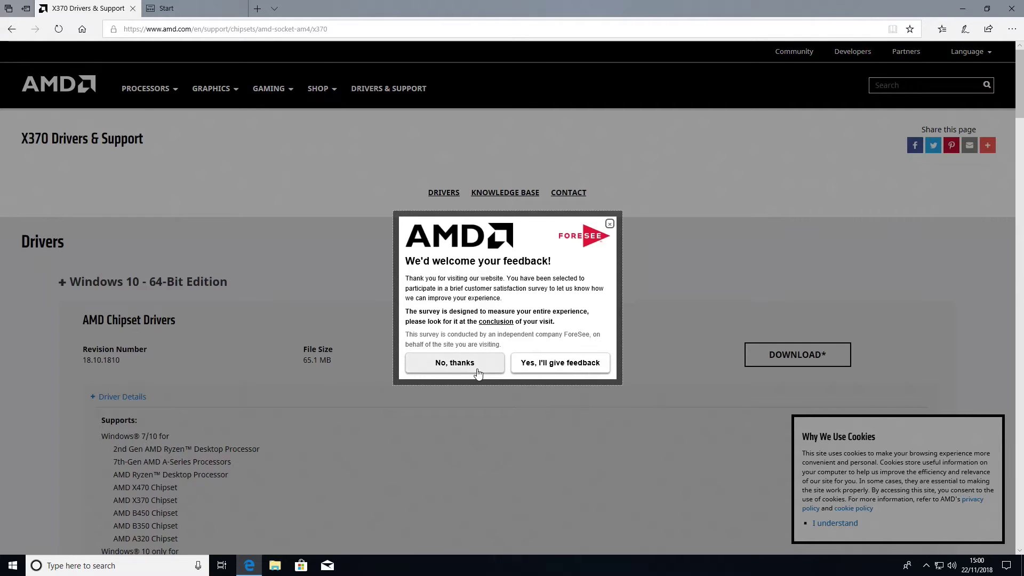
{"action": "left_click", "coordinate": [477, 374]}
{"action": "scroll", "coordinate": [358, 440], "scroll_direction": "down", "scroll_amount": 5}
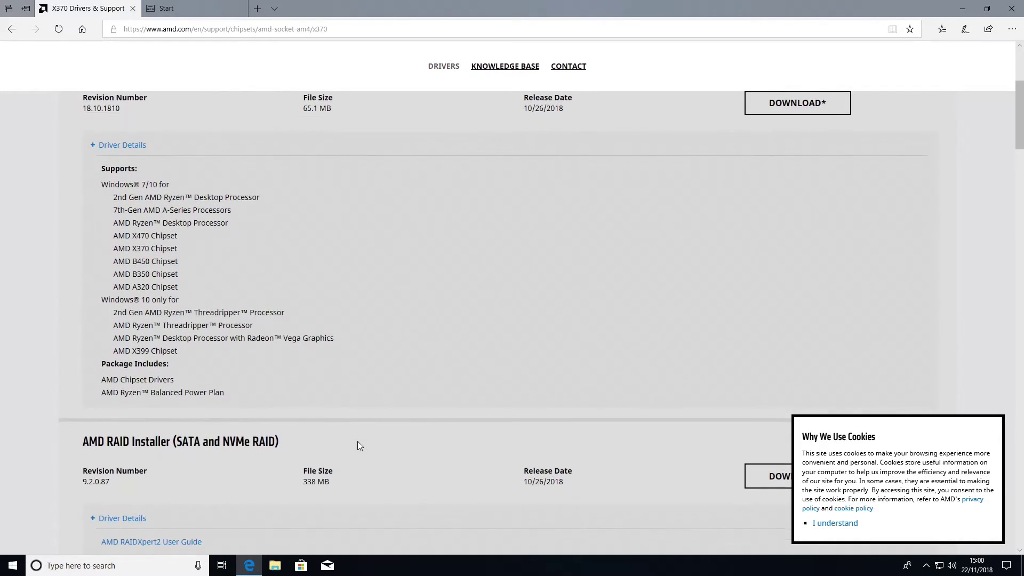
{"action": "scroll", "coordinate": [358, 440], "scroll_direction": "up", "scroll_amount": 3}
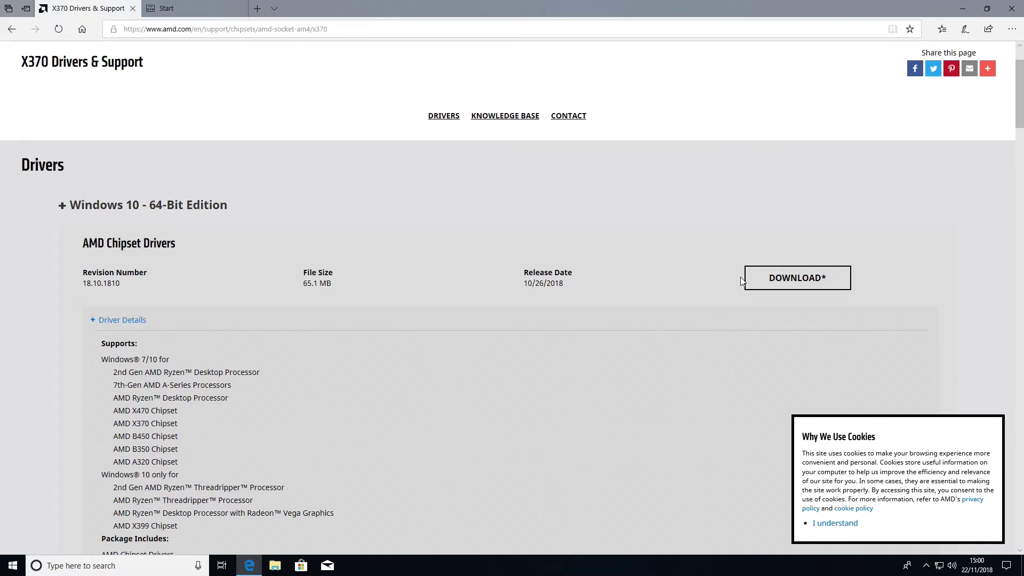
Step: Download amd_chipset_drivers_18.10_1018.exe and save it to the Desktop using Save as
{"action": "left_click", "coordinate": [768, 279]}
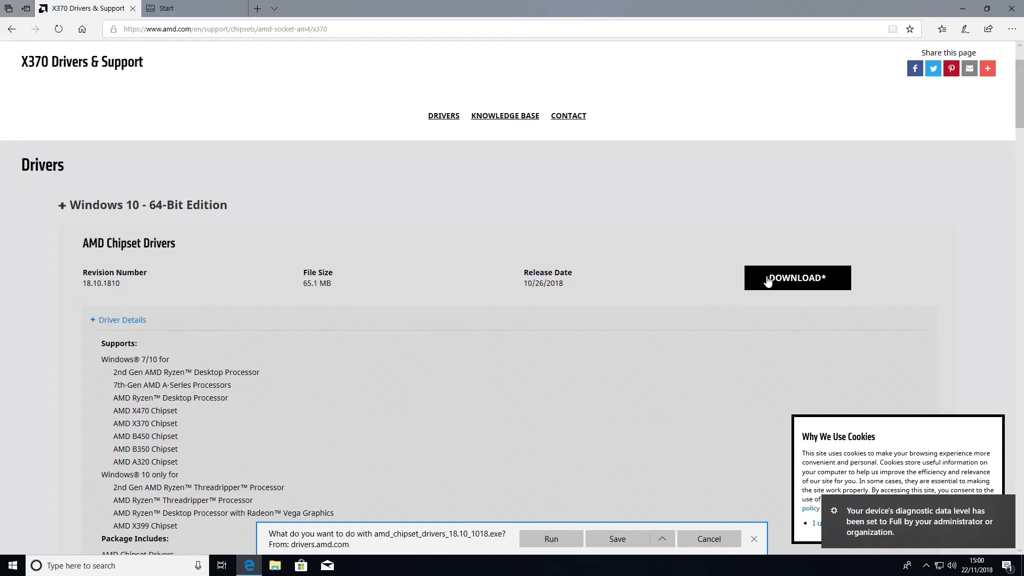
{"action": "left_click", "coordinate": [662, 538]}
{"action": "left_click", "coordinate": [621, 522]}
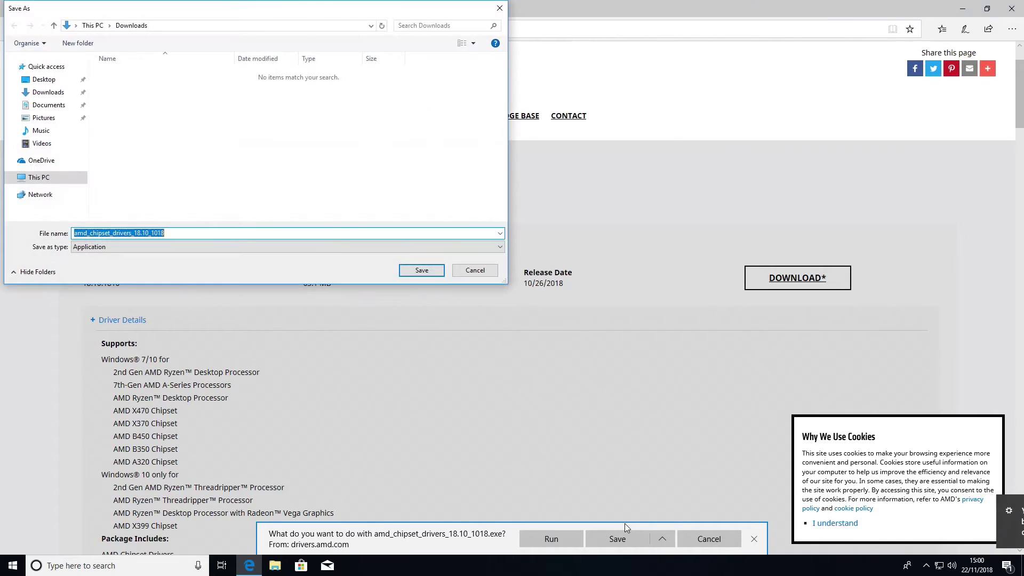
{"action": "left_click", "coordinate": [43, 80]}
{"action": "left_click", "coordinate": [422, 269]}
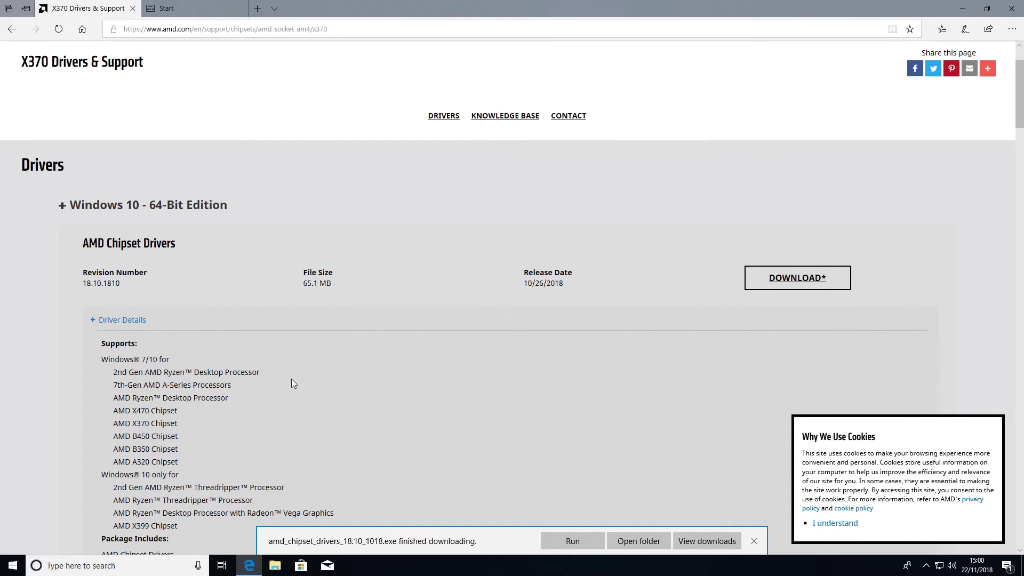
Step: Launch the downloaded chipset installer, allow it in UAC, and extract it to its default folder
{"action": "left_click", "coordinate": [636, 536]}
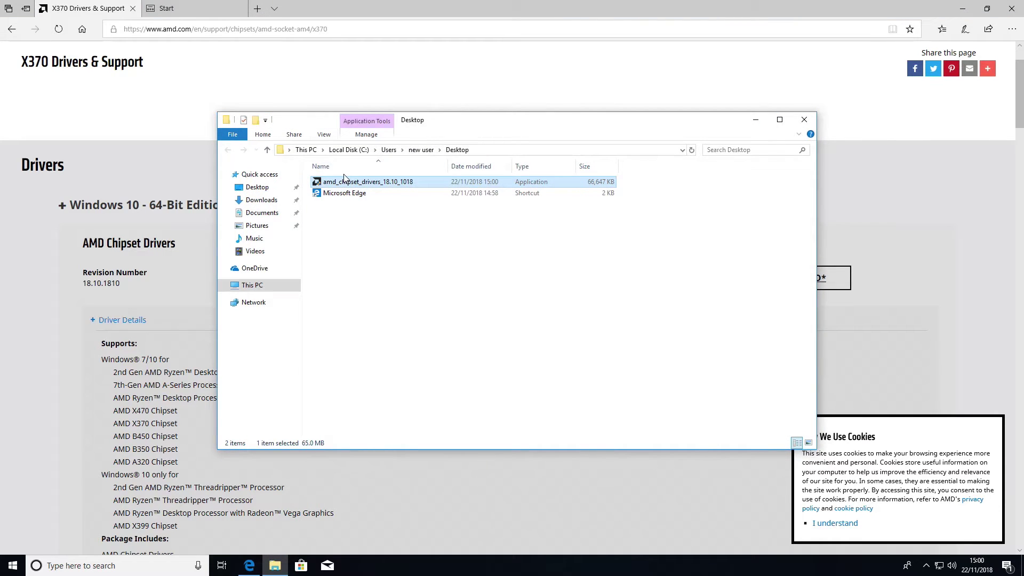
{"action": "double_click", "coordinate": [361, 182]}
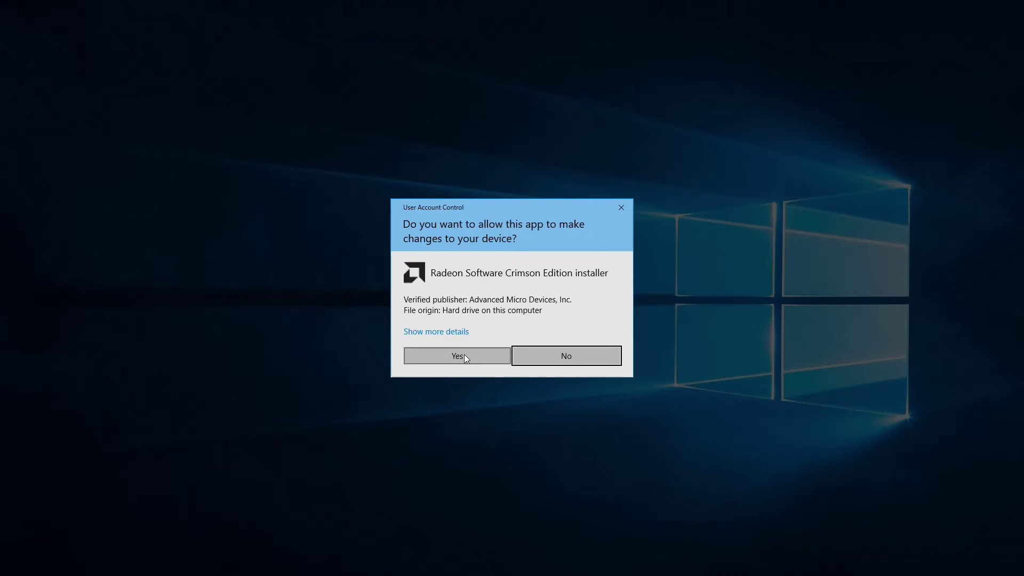
{"action": "left_click", "coordinate": [465, 355]}
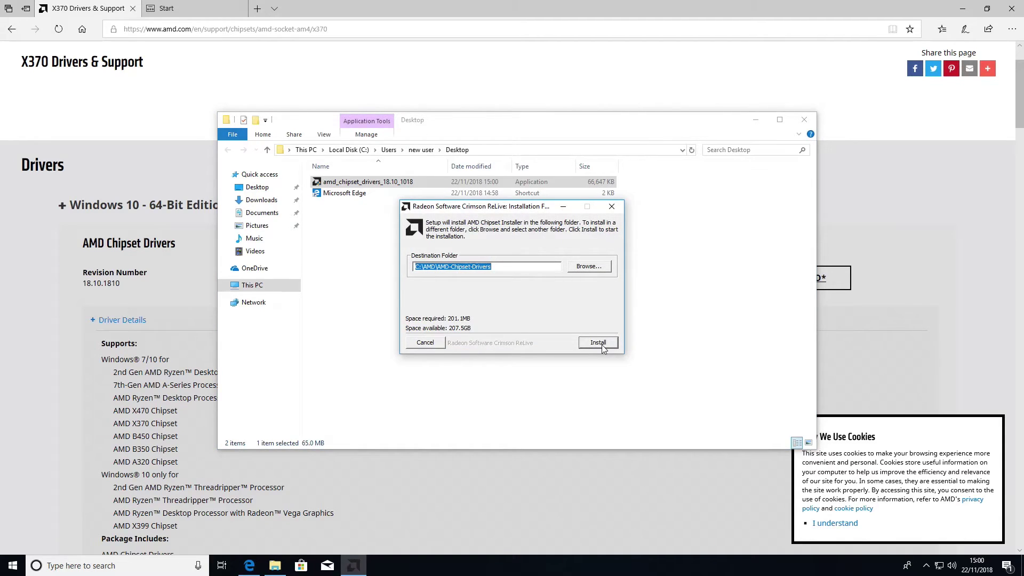
{"action": "left_click", "coordinate": [600, 344]}
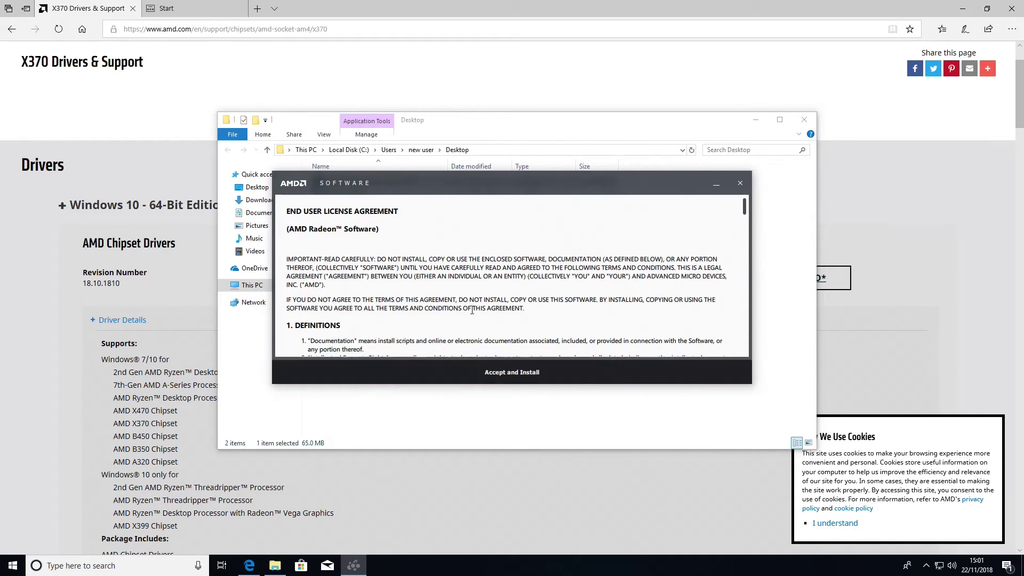
Step: Accept the licence, Express Install the 18.10 chipset driver, then close the installer
{"action": "scroll", "coordinate": [447, 346], "scroll_direction": "down", "scroll_amount": 1}
{"action": "left_click", "coordinate": [512, 372]}
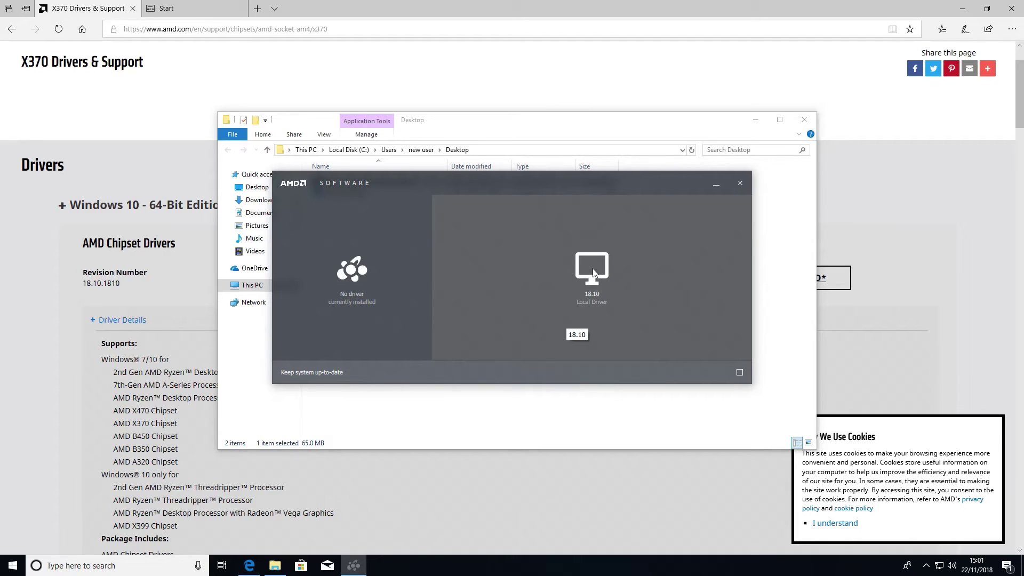
{"action": "left_click", "coordinate": [593, 268]}
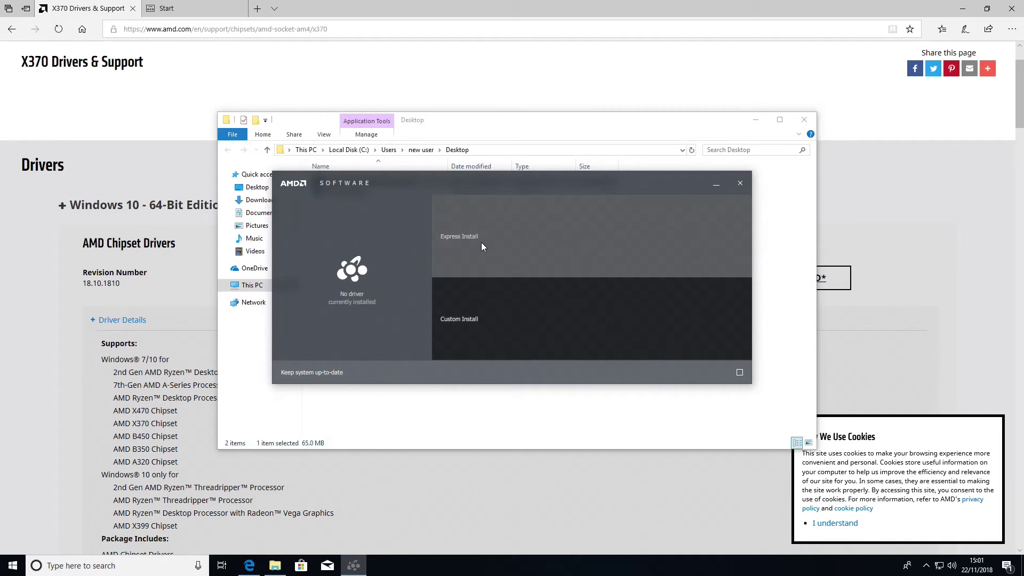
{"action": "left_click", "coordinate": [481, 242]}
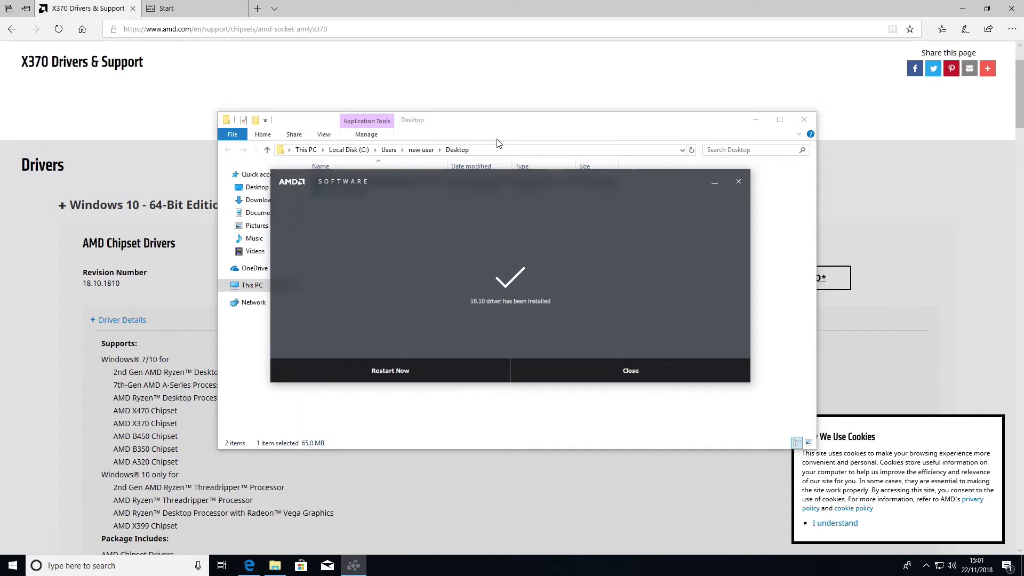
{"action": "left_click", "coordinate": [626, 376]}
{"action": "left_click", "coordinate": [803, 120]}
Step: Close Edge with all its tabs and open Device Manager from the Start right-click menu
{"action": "left_click", "coordinate": [1011, 8]}
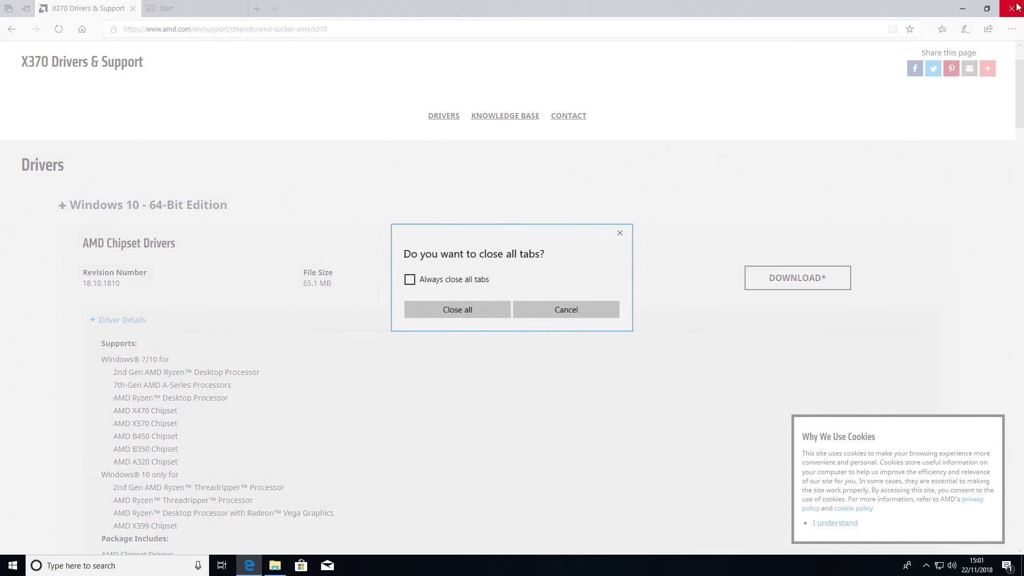
{"action": "left_click", "coordinate": [466, 306]}
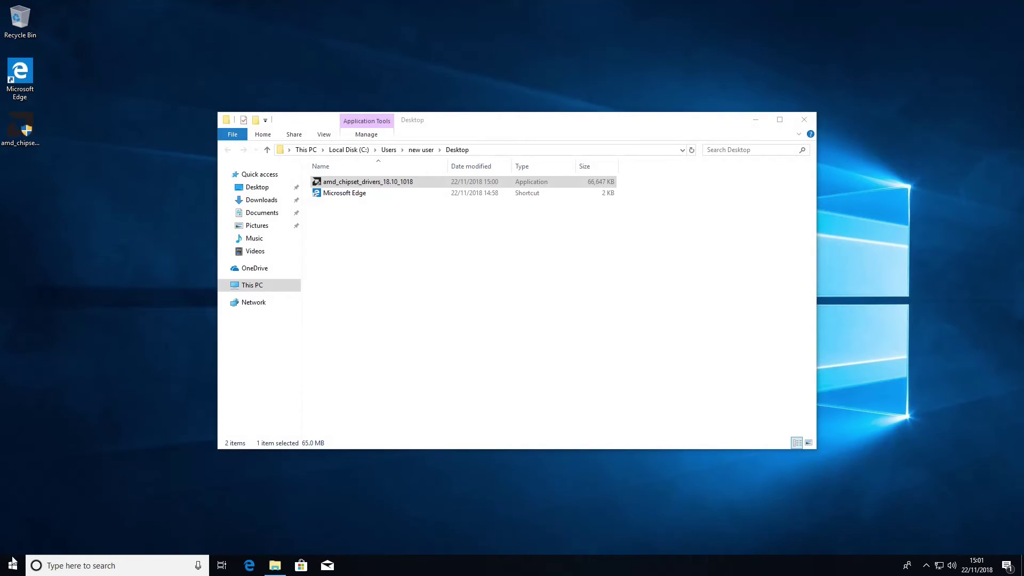
{"action": "right_click", "coordinate": [13, 561]}
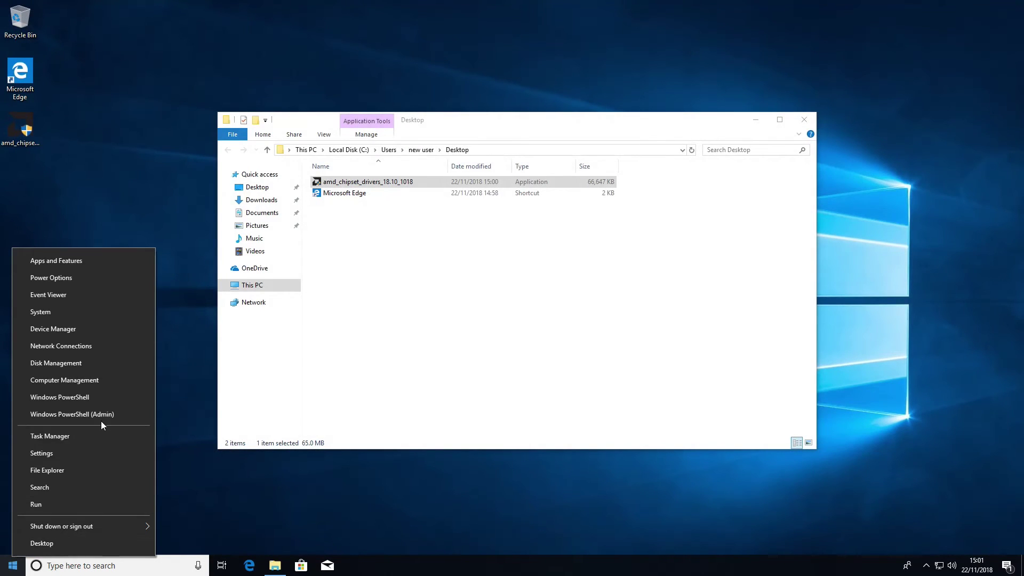
{"action": "left_click", "coordinate": [107, 328]}
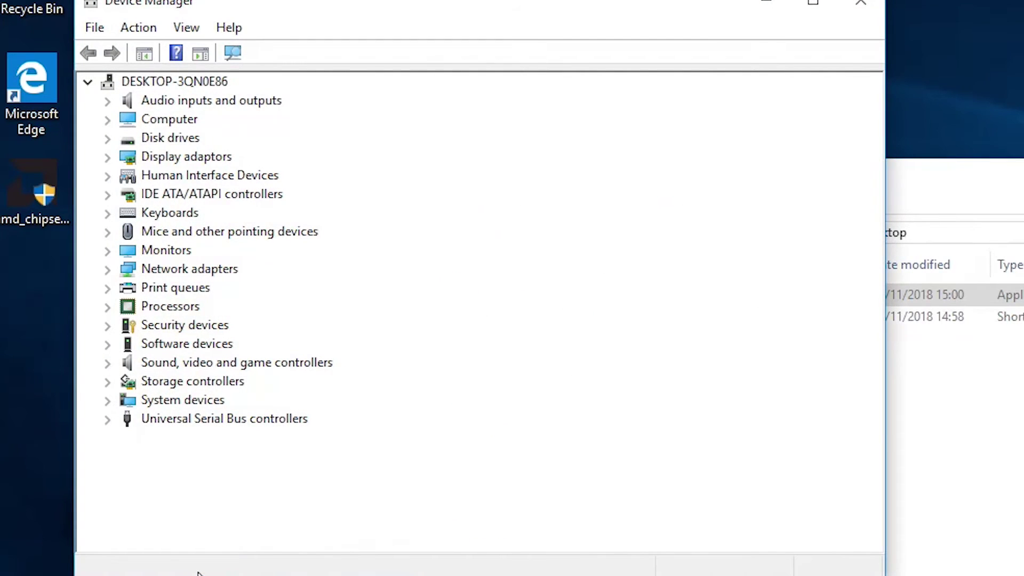
Step: Expand IDE ATA/ATAPI, Mice, Security, Software and Sound categories to verify drivers, then close Device Manager
{"action": "left_click", "coordinate": [109, 195]}
{"action": "left_click", "coordinate": [108, 268]}
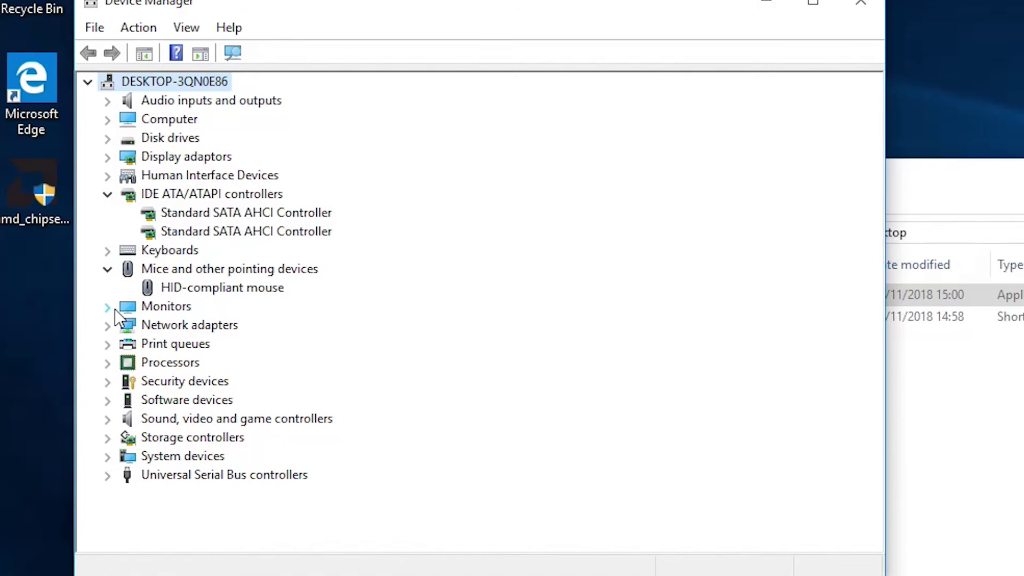
{"action": "left_click", "coordinate": [108, 381]}
{"action": "left_click", "coordinate": [121, 420]}
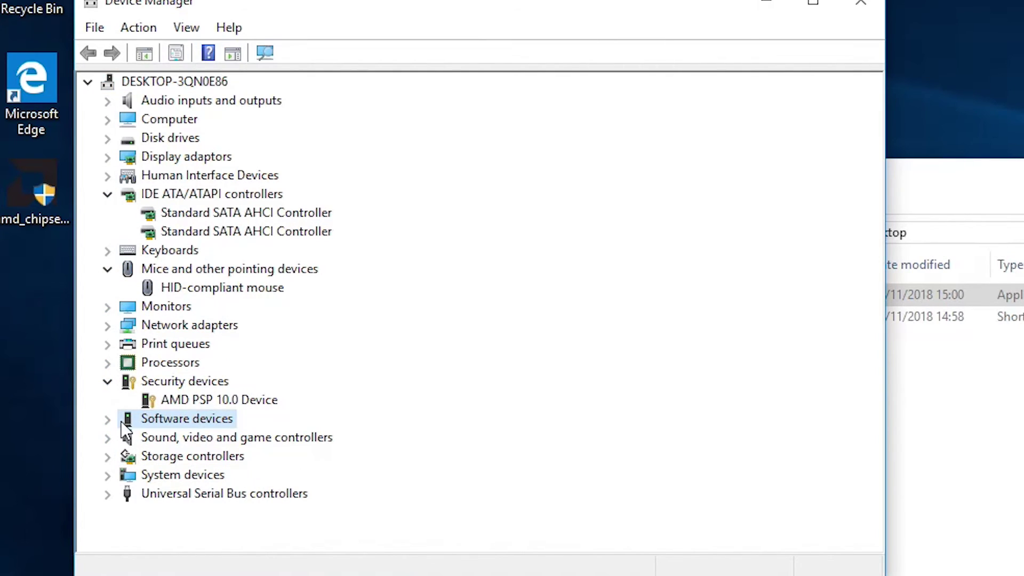
{"action": "left_click", "coordinate": [108, 420]}
{"action": "left_click", "coordinate": [107, 457]}
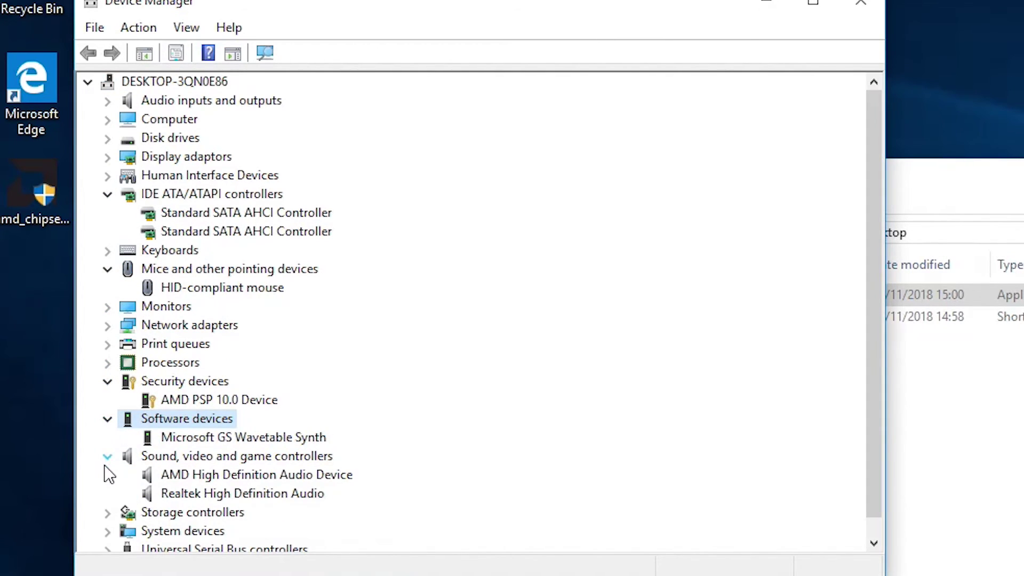
{"action": "scroll", "coordinate": [565, 368], "scroll_direction": "up", "scroll_amount": 1}
{"action": "left_click", "coordinate": [860, 4]}
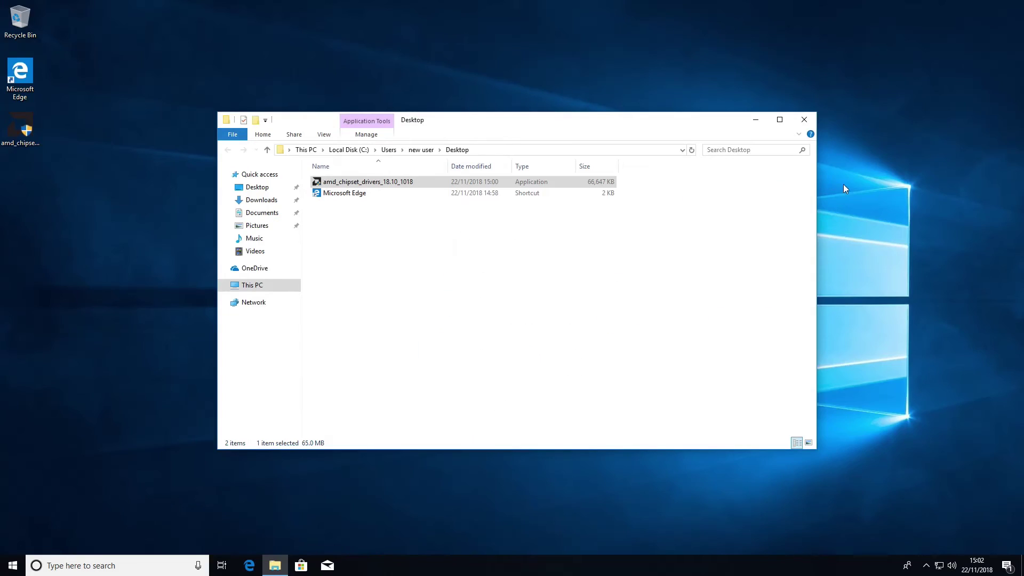
Step: Close the Desktop File Explorer window, leaving the bare desktop with the installer icon
{"action": "left_click", "coordinate": [804, 119]}
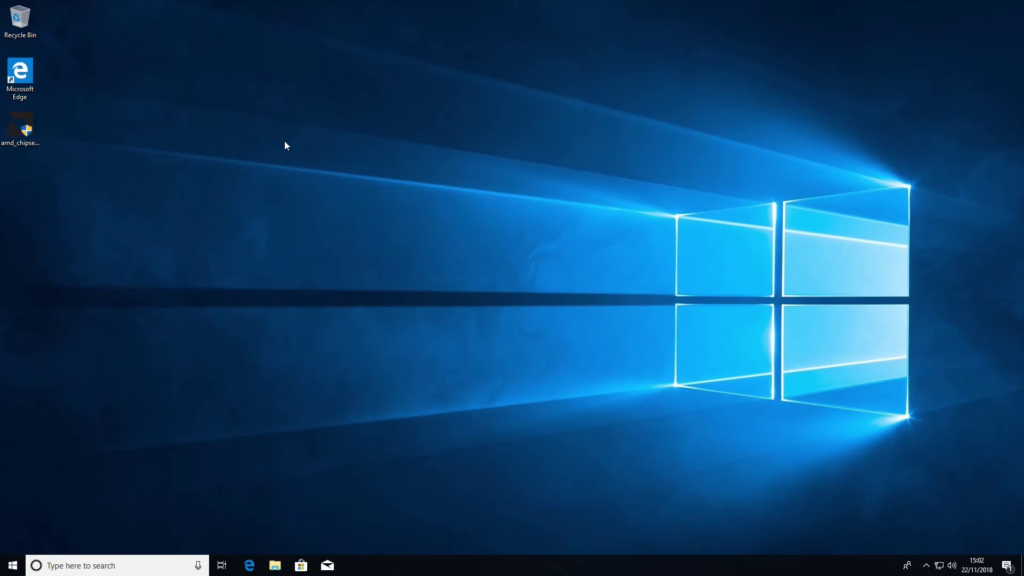